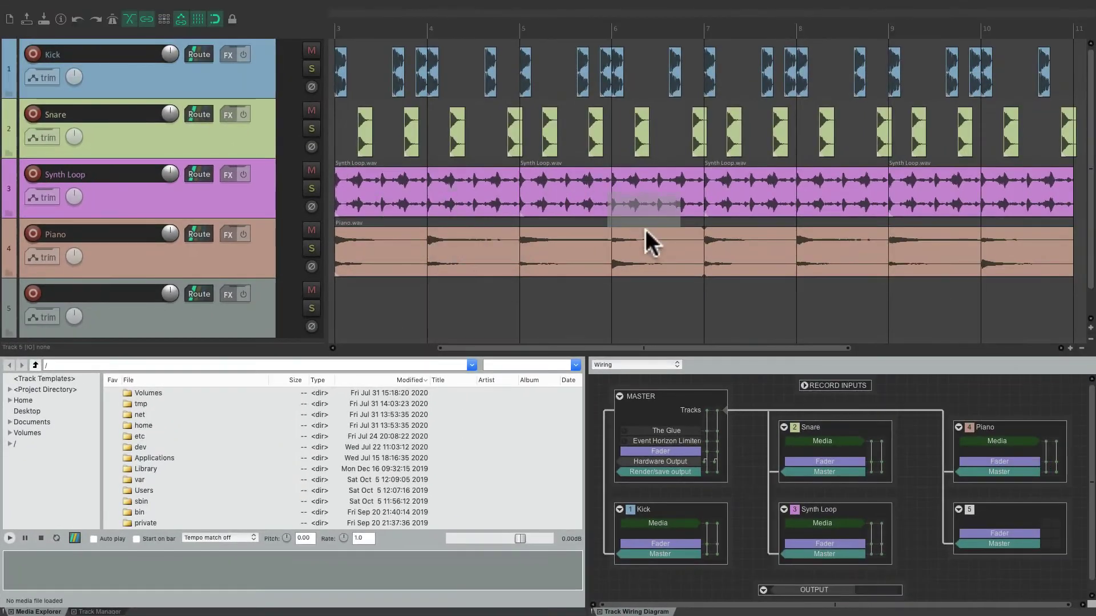
Dock the floating Media Explorer window in the Docker
drag(568, 223, 570, 240)
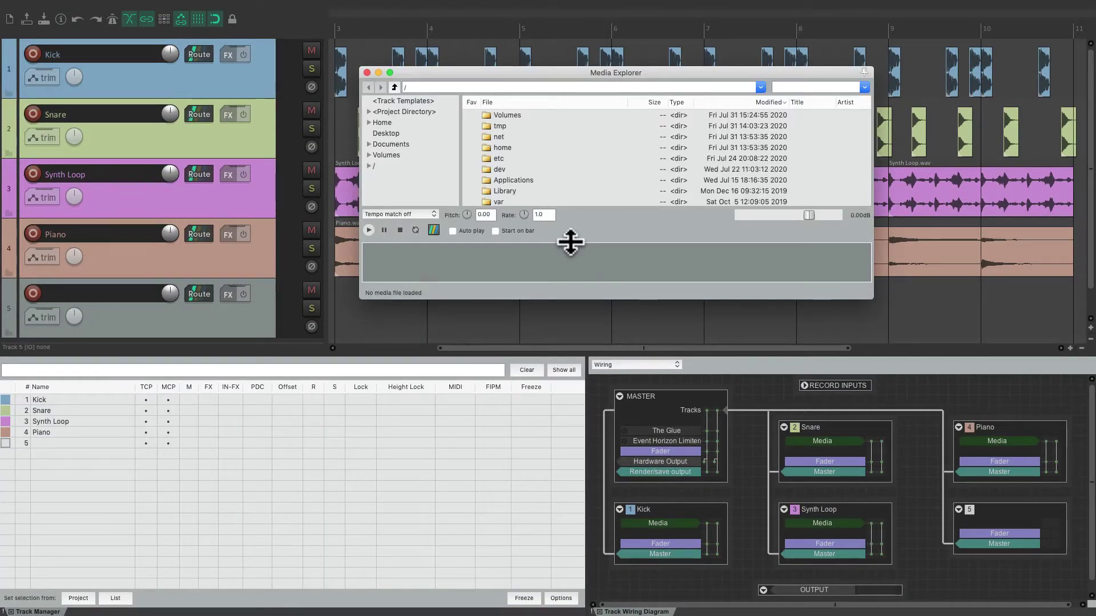
right_click(558, 289)
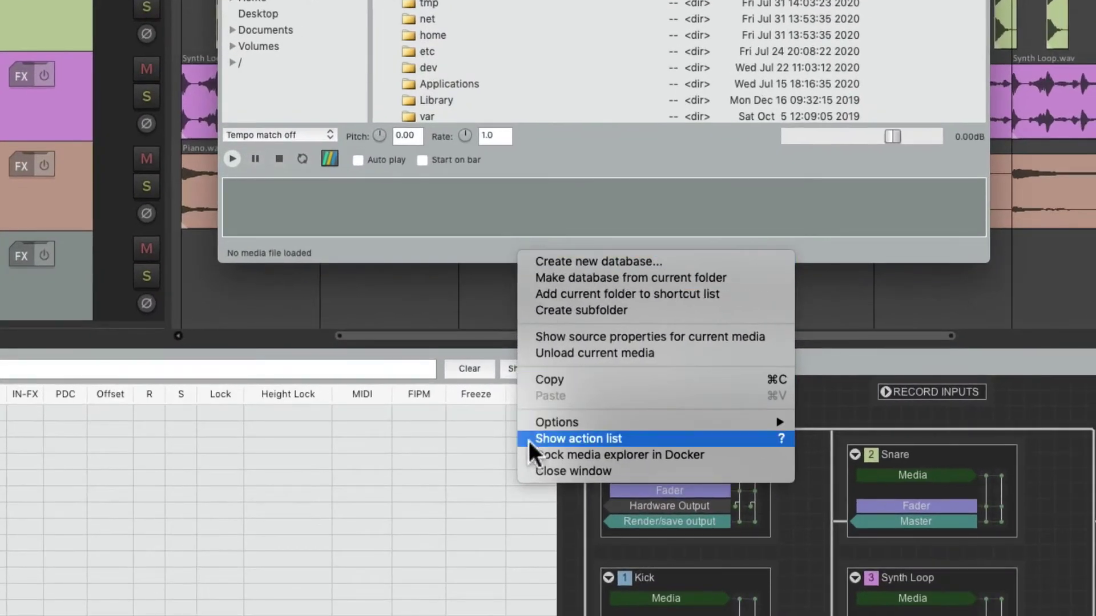
click(526, 452)
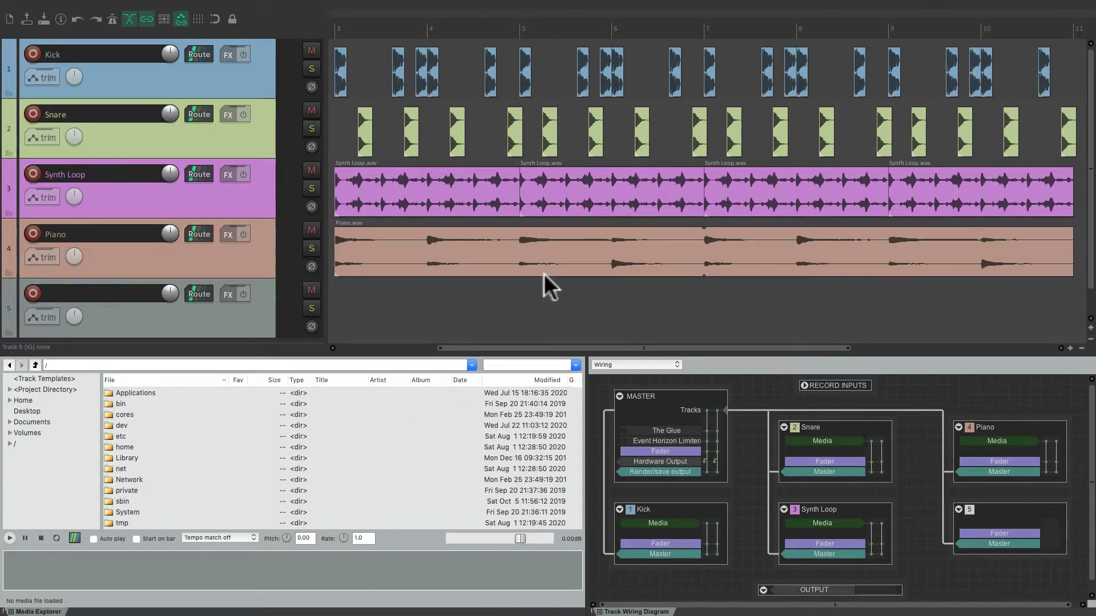
Switch to Finder, try placing Ac Gut 2.wav from the Sound Library folder on track 5, and delete the placed item
key(super+Tab)
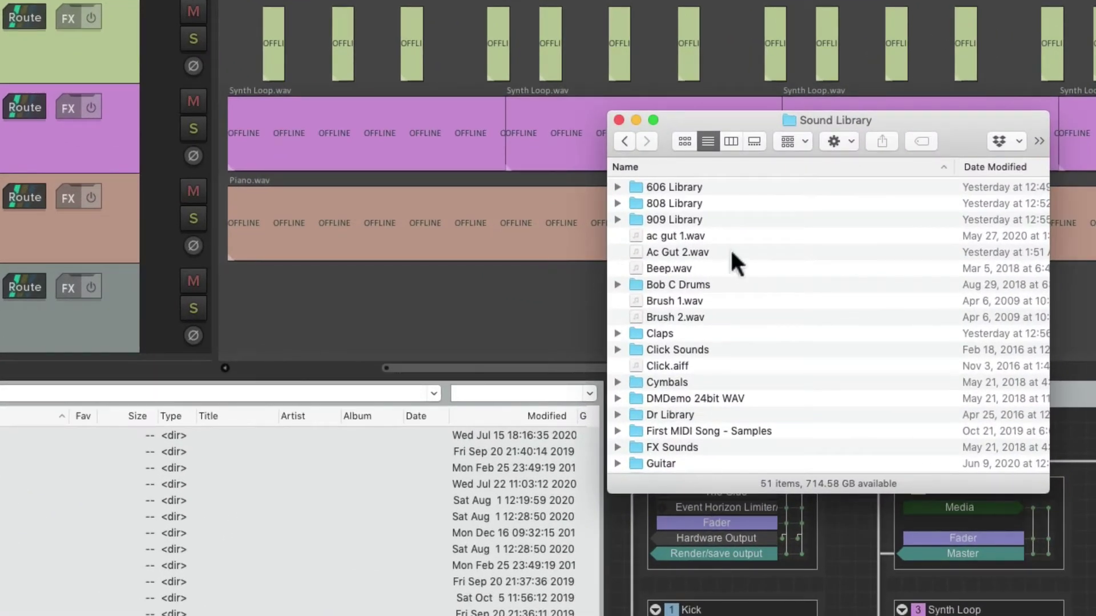
click(732, 252)
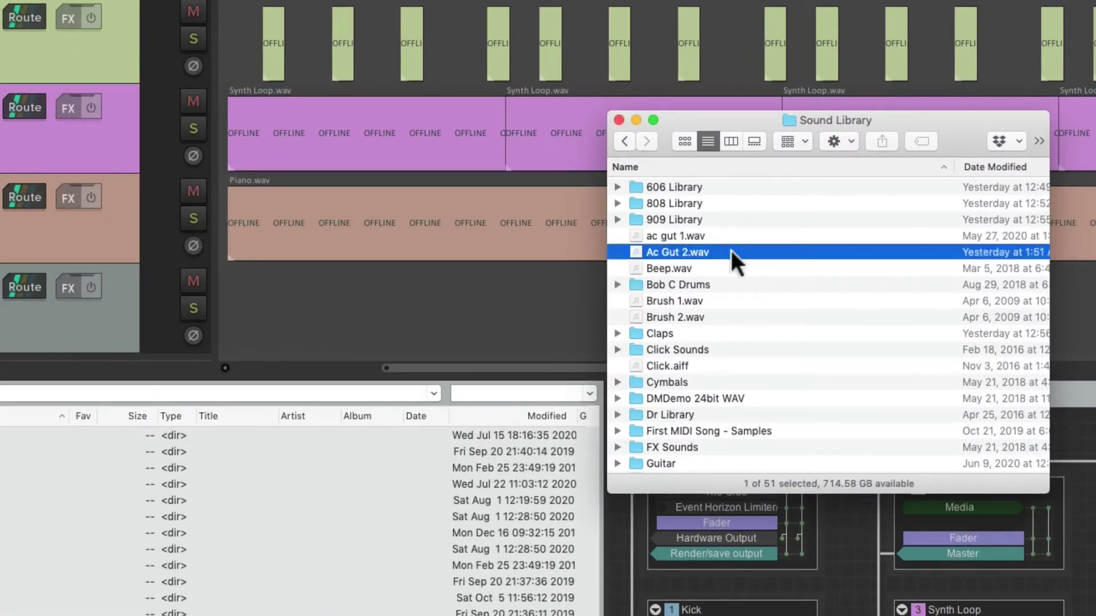
drag(731, 253, 409, 317)
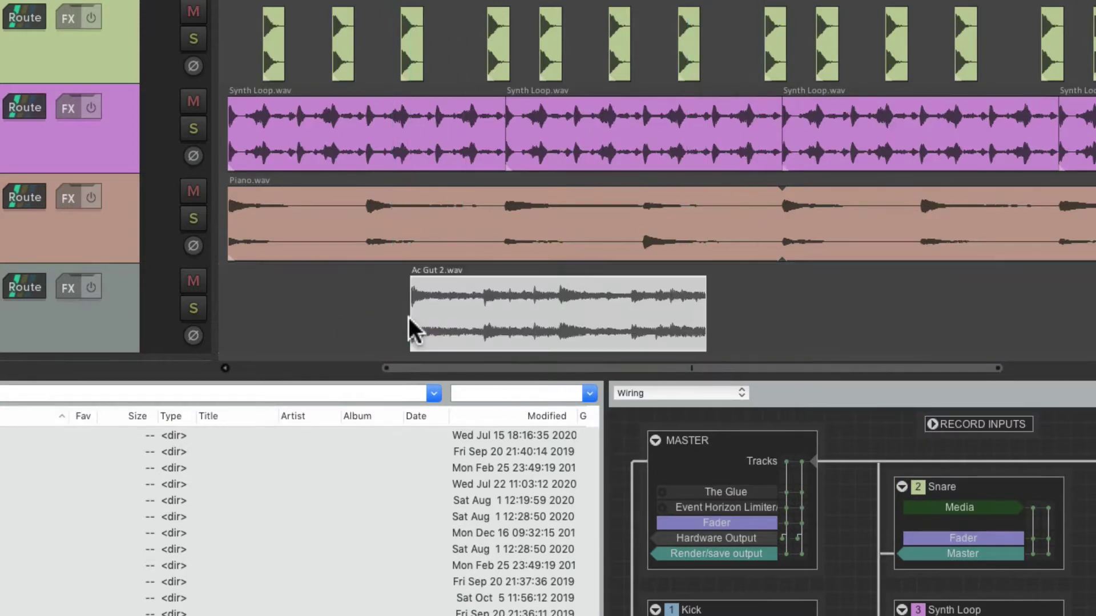
key(Delete)
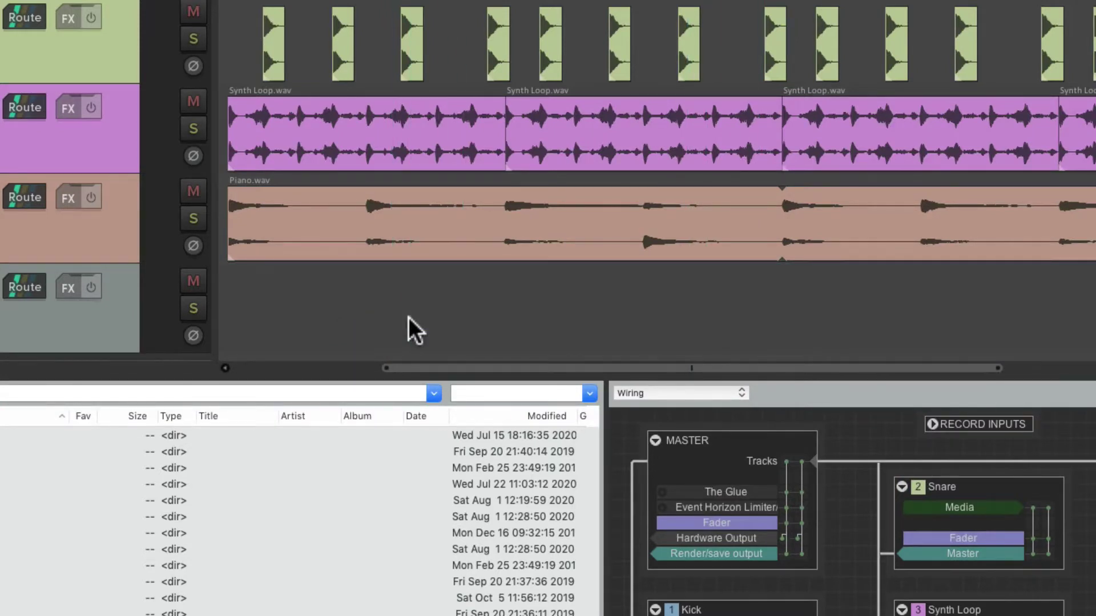
Copy Ac Gut 2.wav in Finder, try pasting it onto track 5 in REAPER, and undo the paste
key(super+Tab)
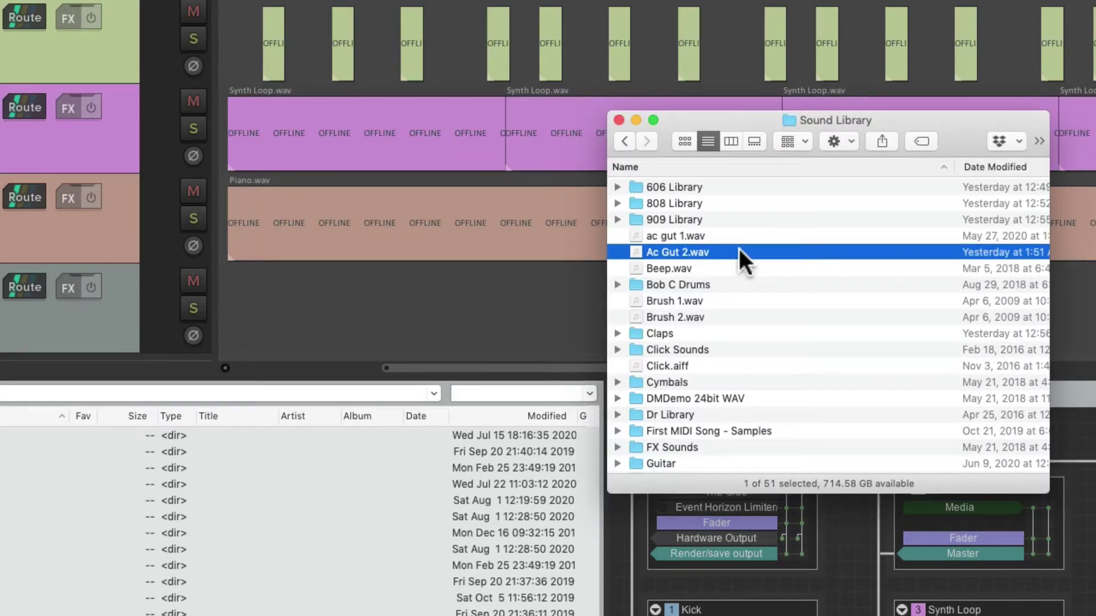
key(super+Tab)
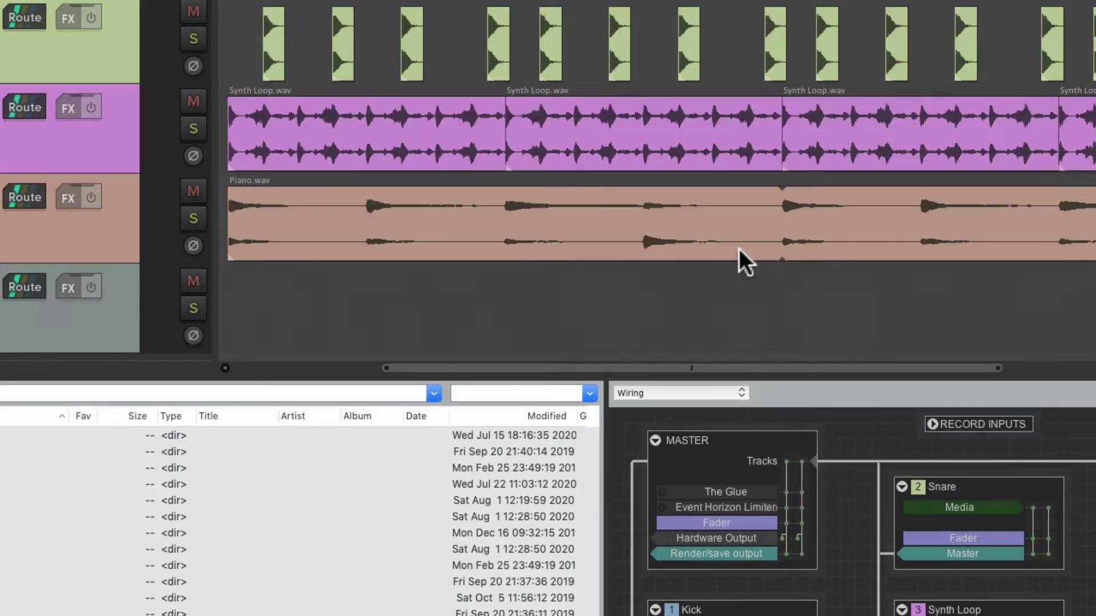
click(412, 304)
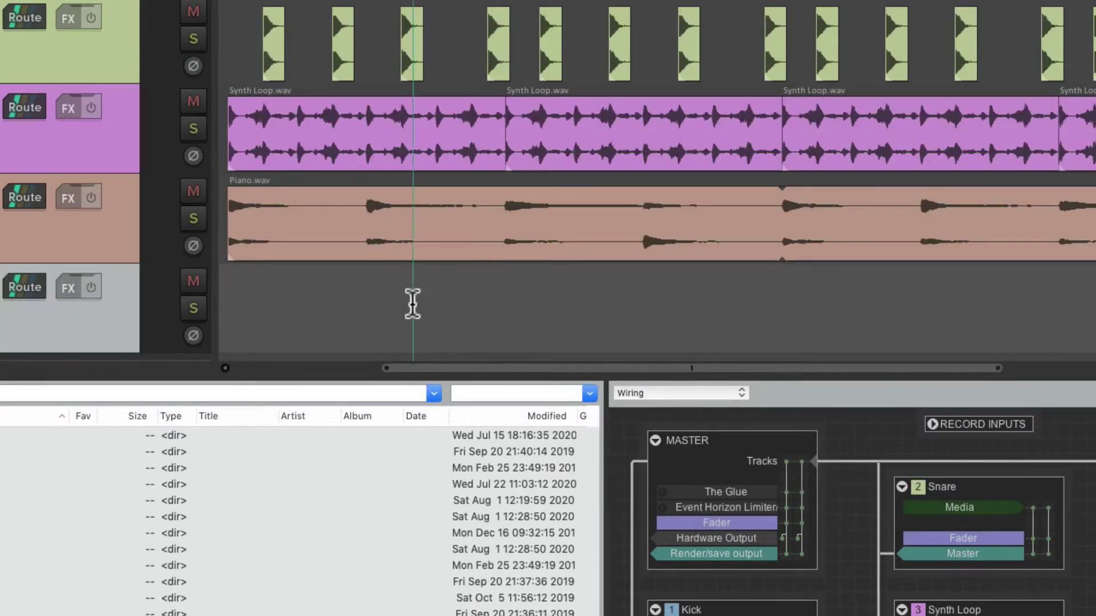
key(super+v)
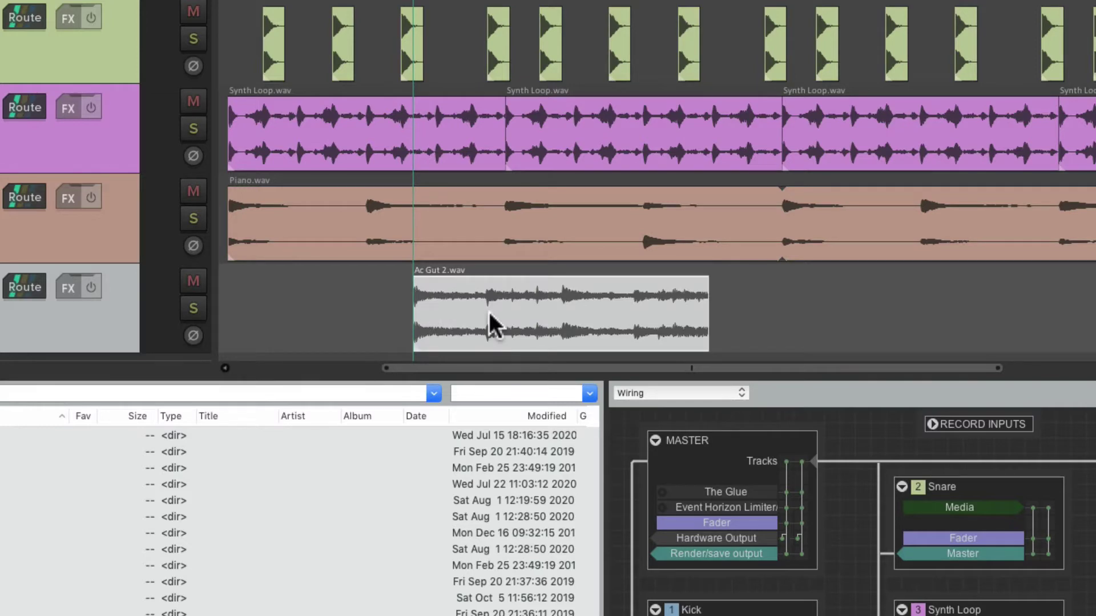
key(super+z)
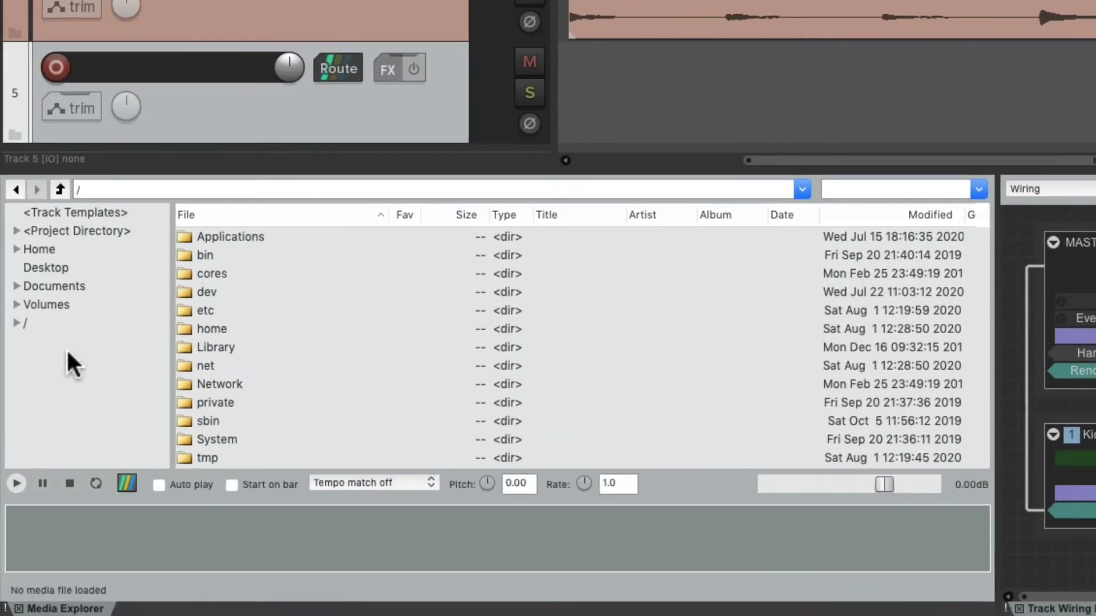
Browse the project directory, and look through the Sound Library folder inside Documents in the Media Explorer
click(101, 231)
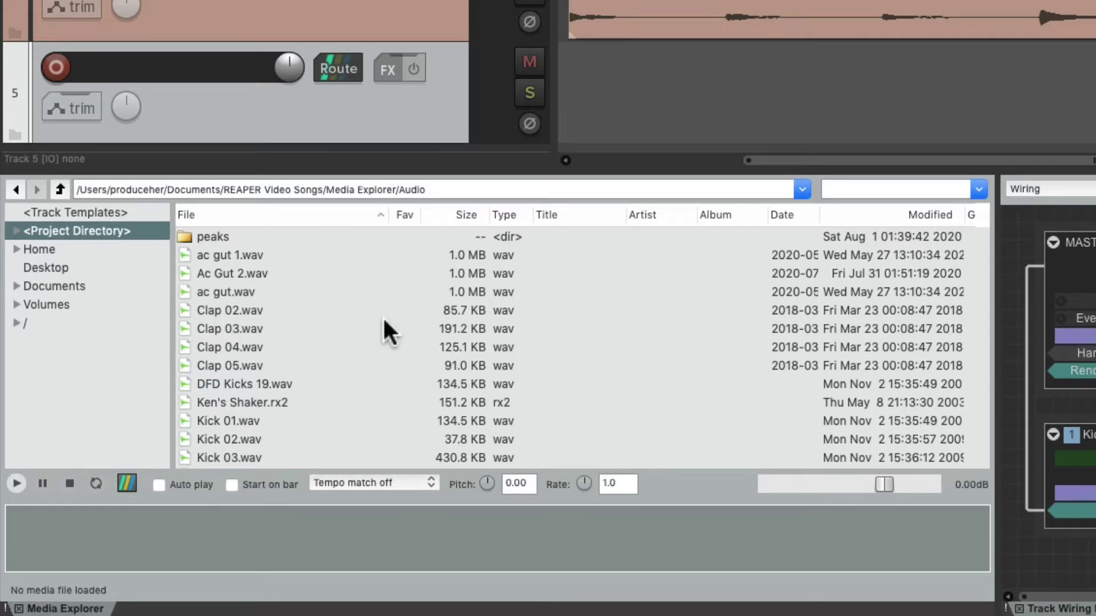
click(120, 280)
scroll(371, 308, down, 5)
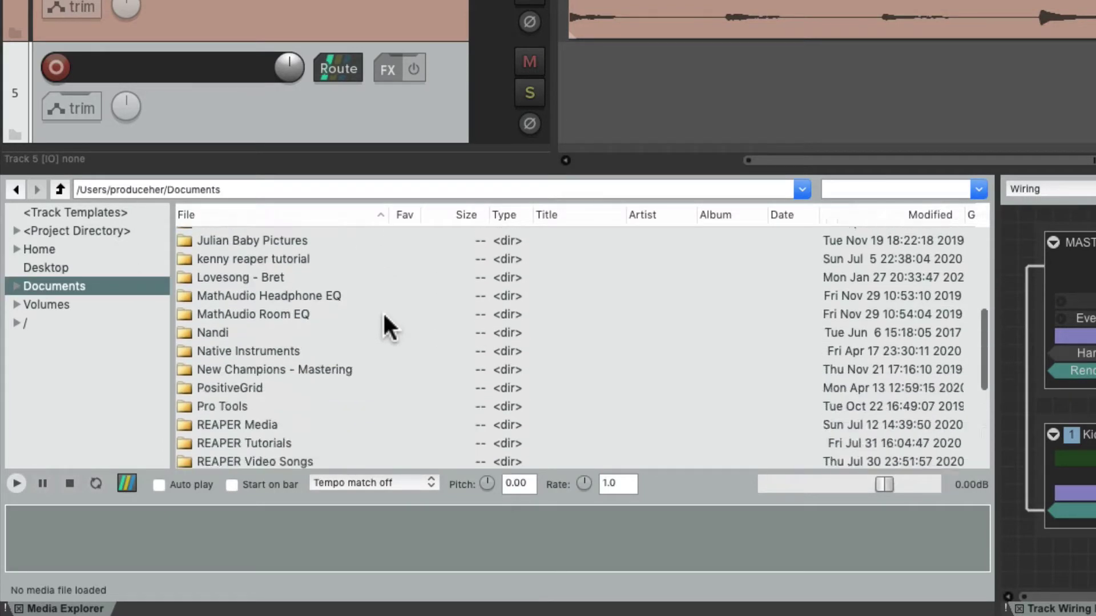
scroll(384, 314, down, 4)
click(293, 285)
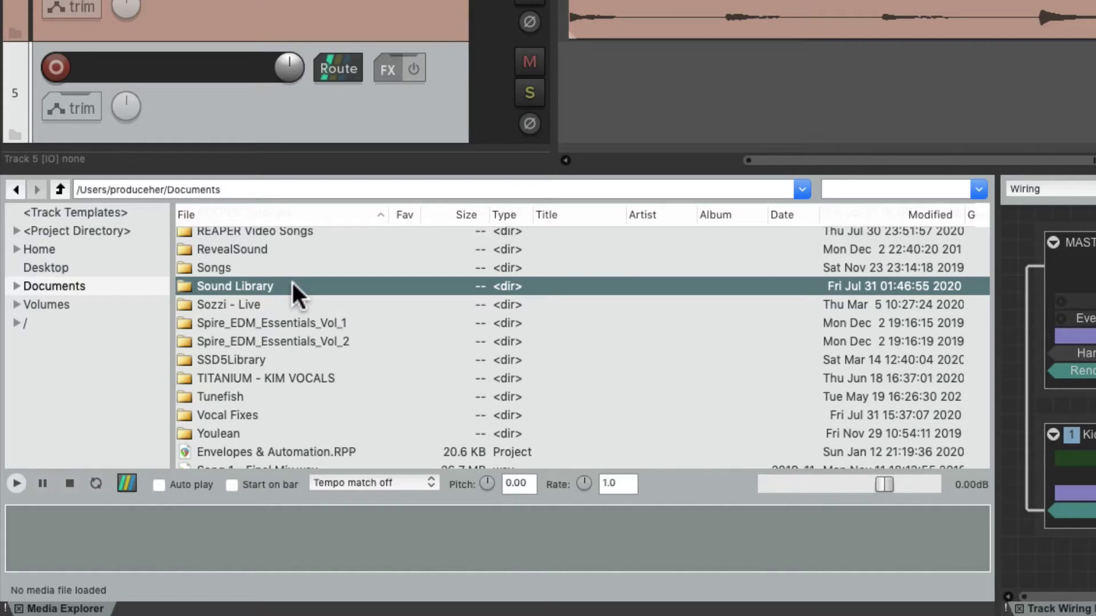
double_click(297, 285)
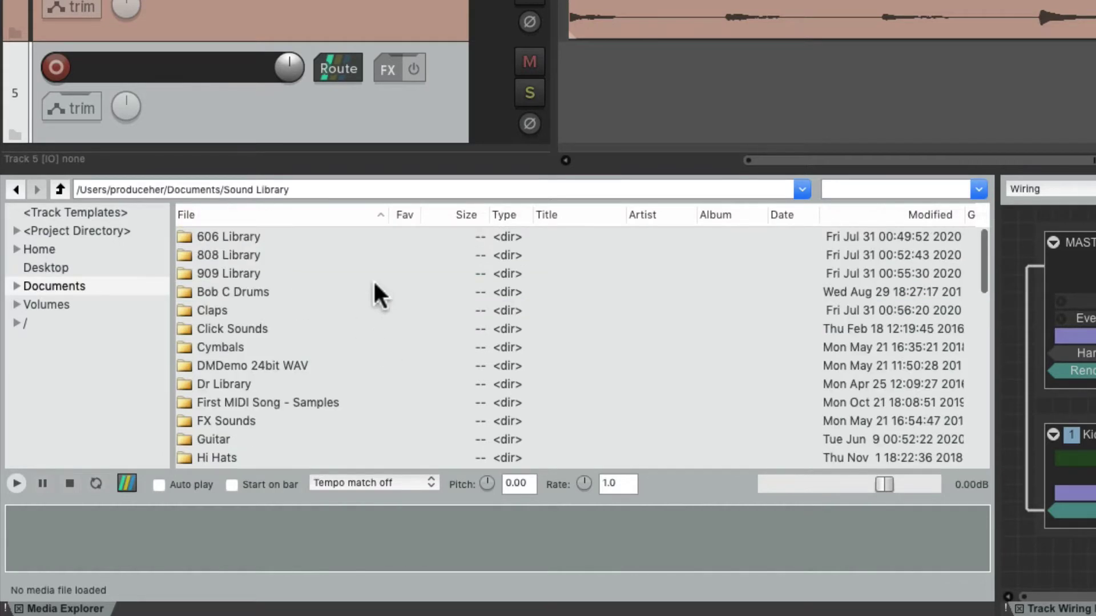
scroll(372, 296, down, 3)
scroll(372, 295, up, 3)
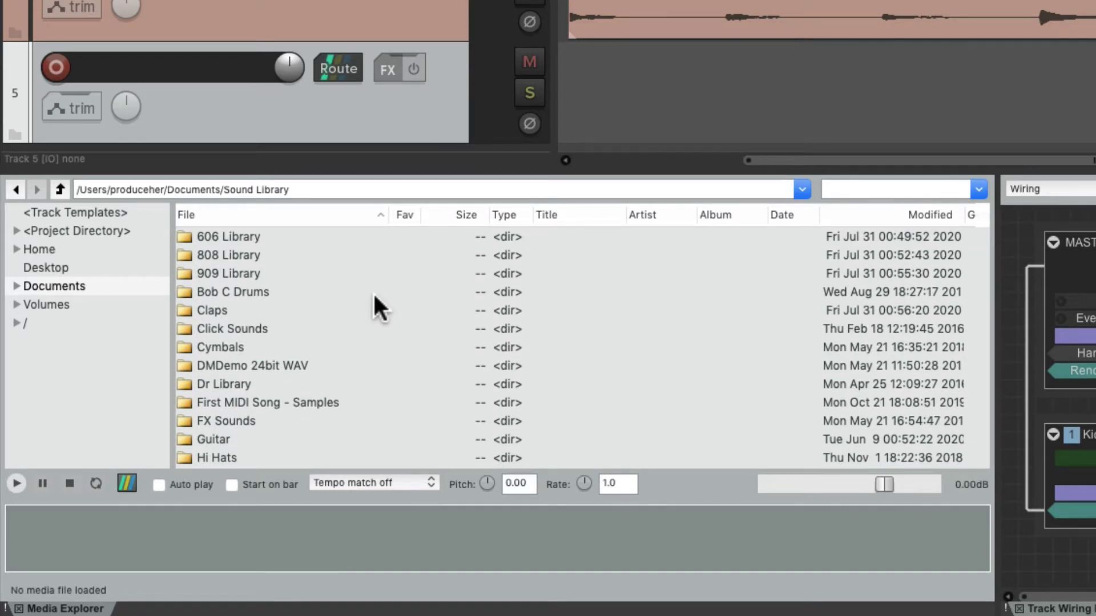
Add the Sound Library folder from Documents to the Media Explorer's shortcut list and open it through its shortcut
click(60, 189)
scroll(427, 286, down, 5)
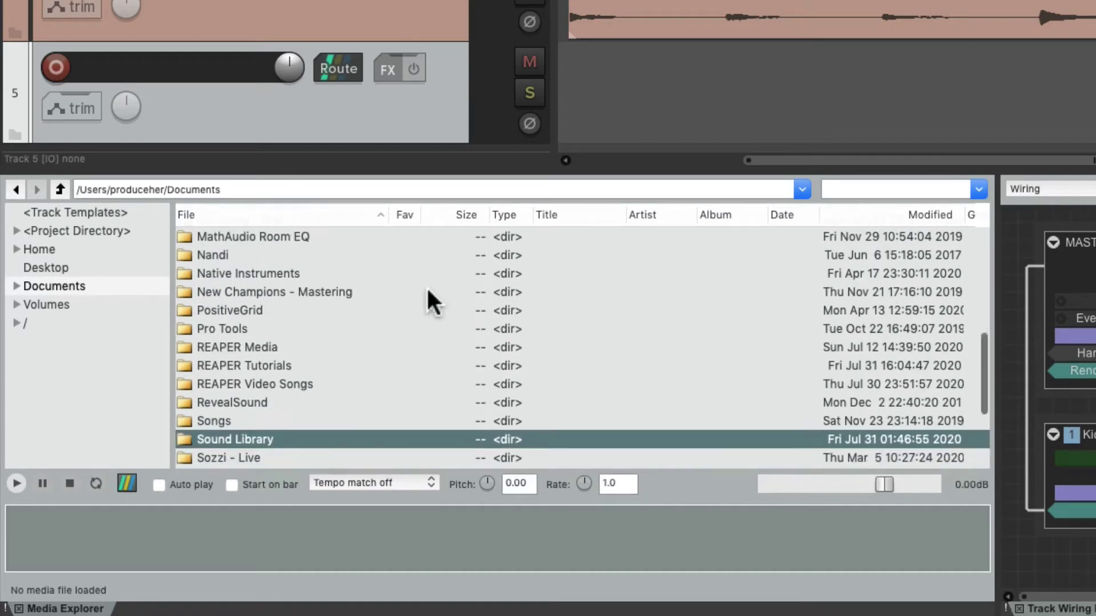
right_click(354, 289)
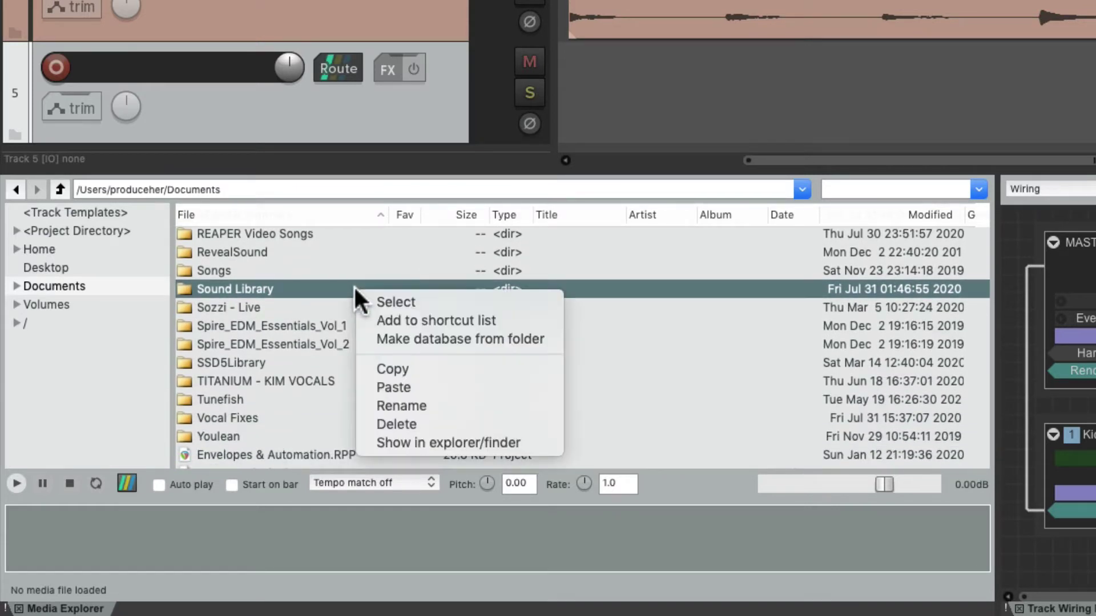
click(365, 317)
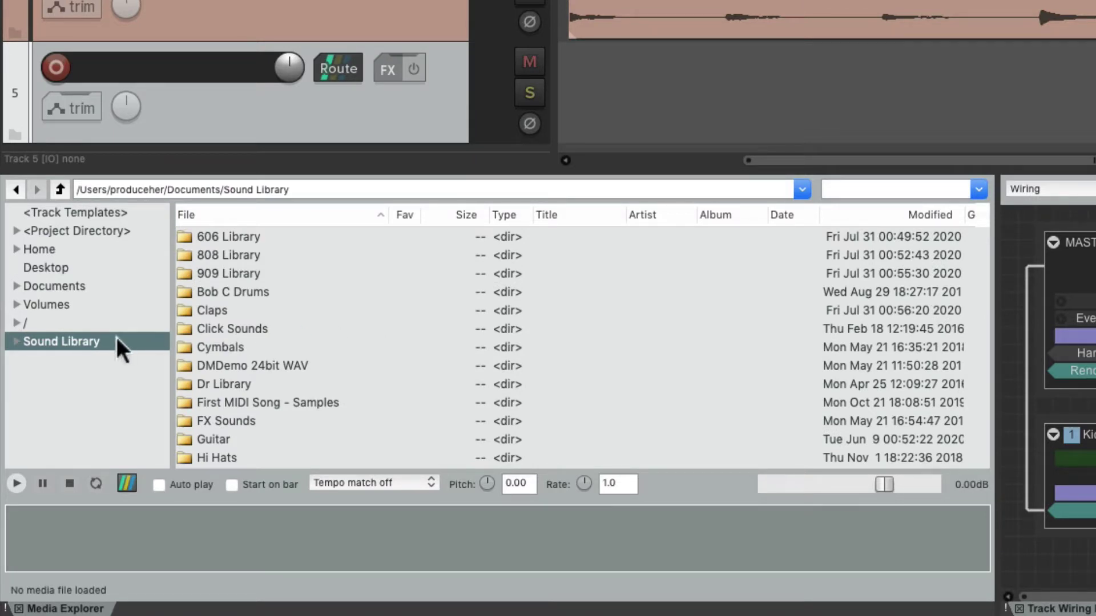
click(127, 230)
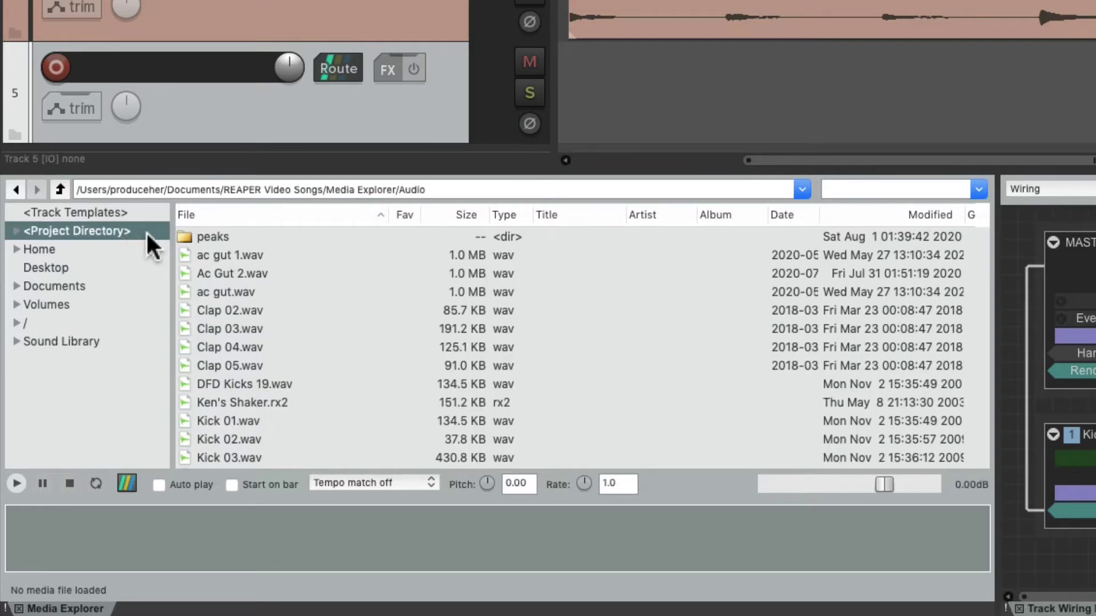
click(131, 343)
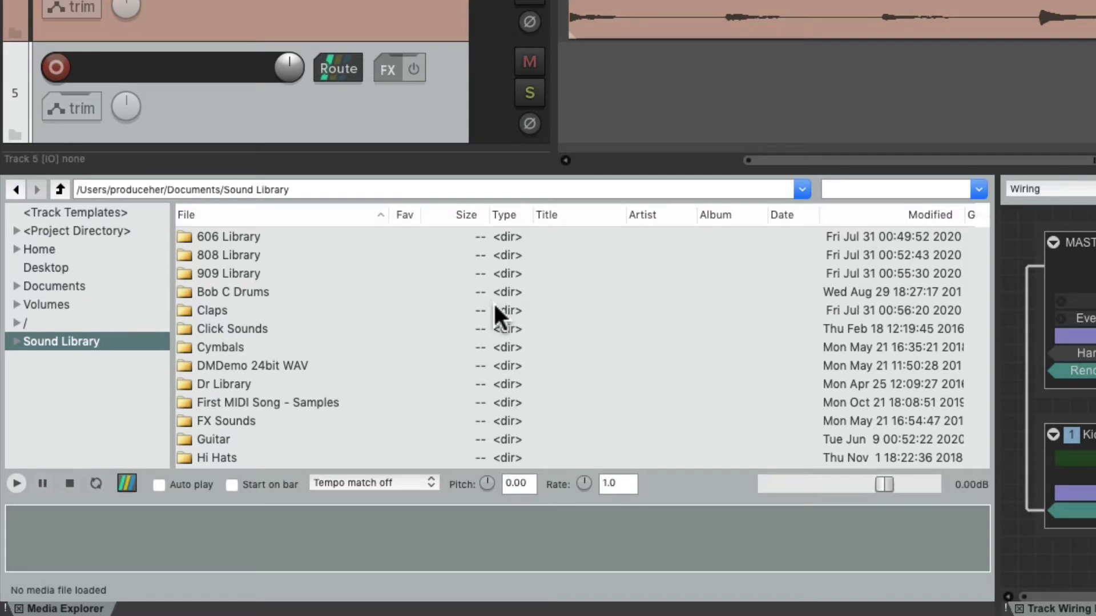
Search the Sound Library for "kick" and look through the matching entries
click(873, 188)
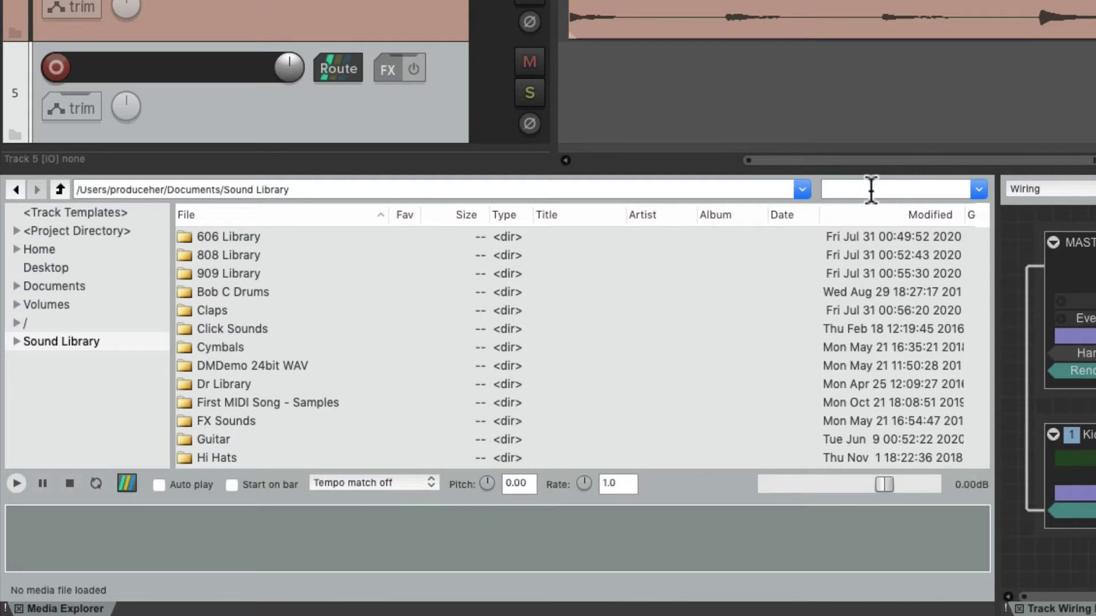
text(kick)
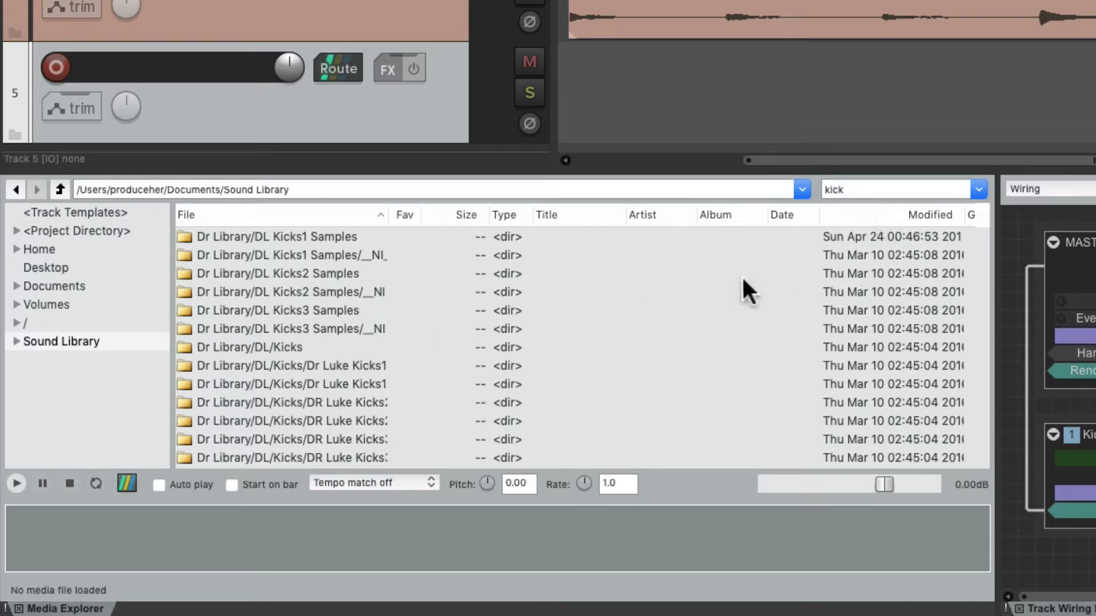
scroll(562, 350, down, 5)
scroll(560, 344, up, 5)
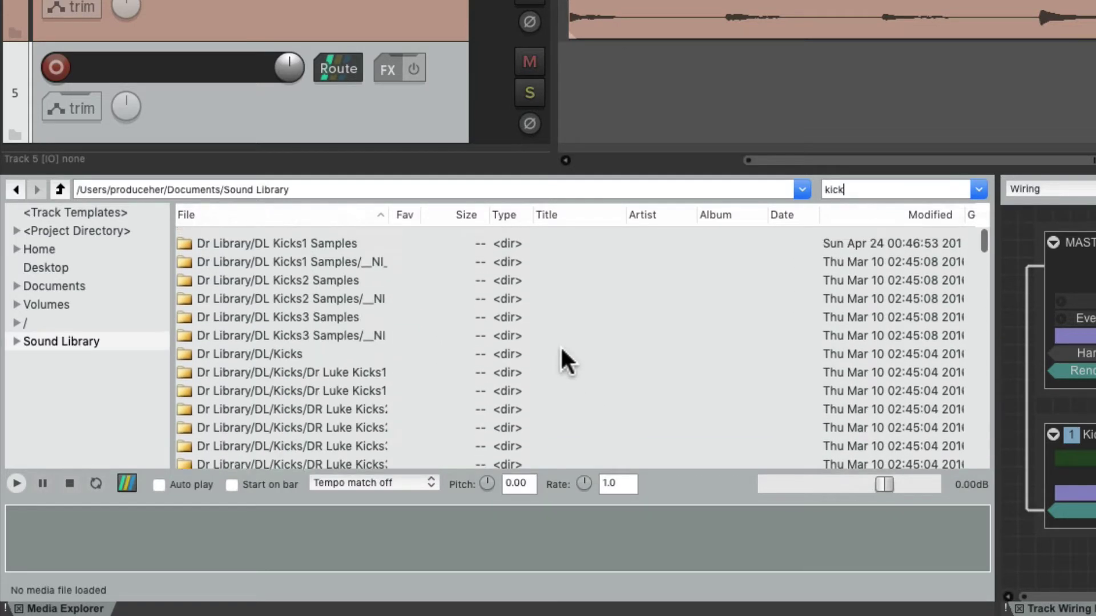
Search the Sound Library for "snare", look through the matching entries, and clear the search text
double_click(888, 186)
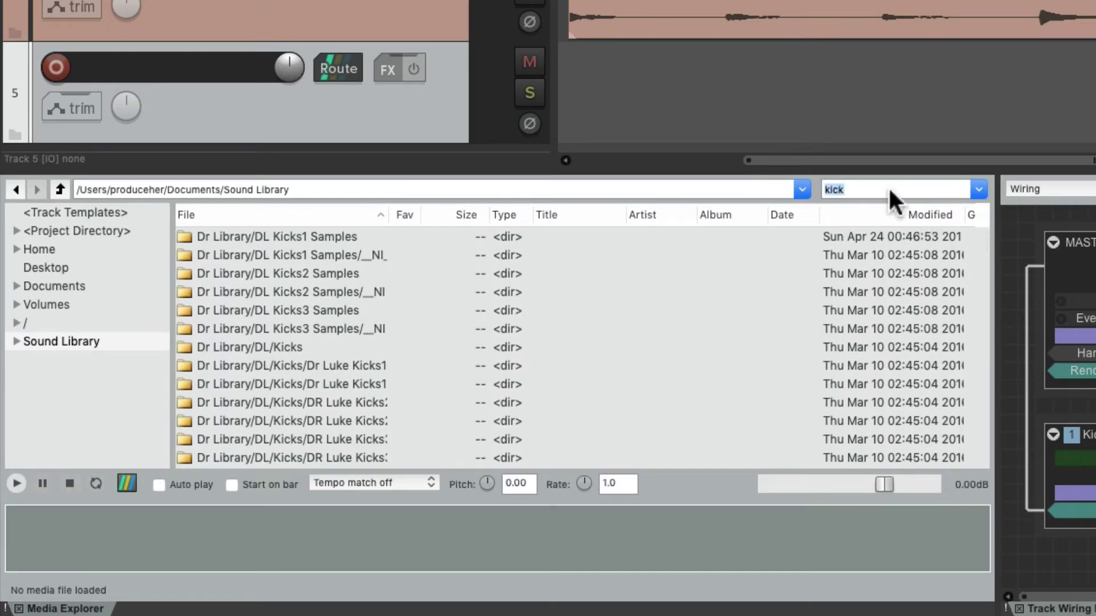
text(snare)
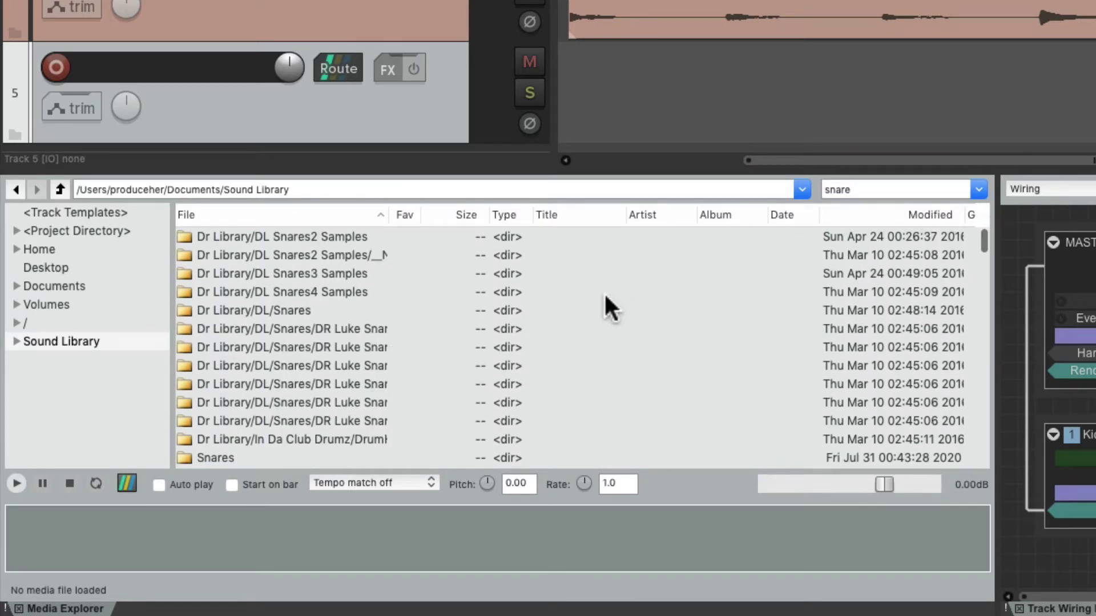
scroll(604, 292, down, 5)
scroll(604, 292, down, 2)
scroll(603, 292, up, 10)
double_click(872, 189)
key(BackSpace)
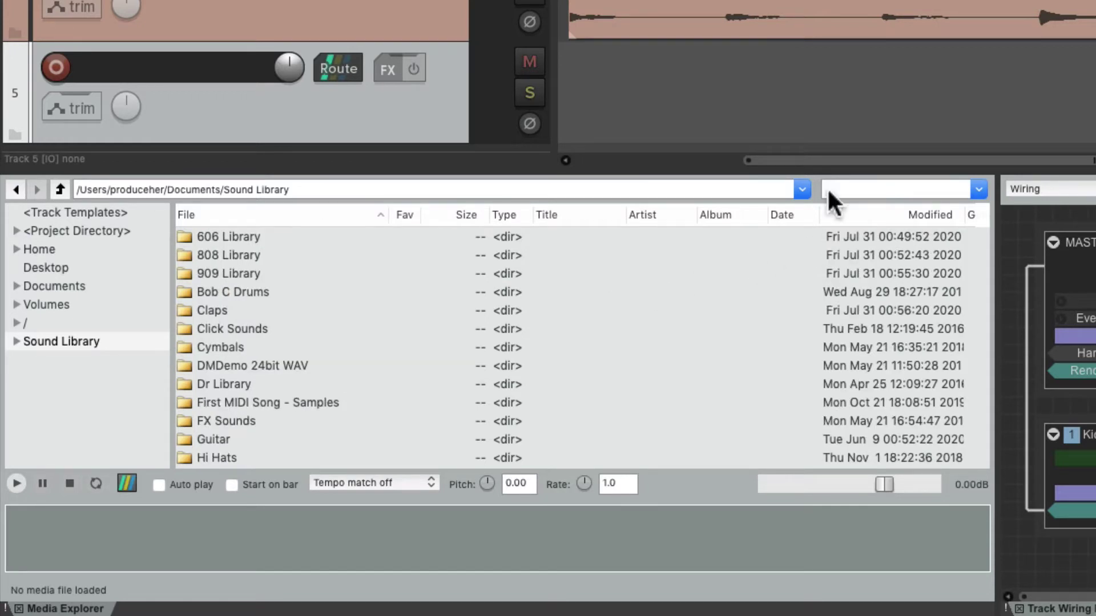
Browse the Sound Library's Kicks folder and its DM Kicks subfolder, and return to the Kicks folder
click(125, 341)
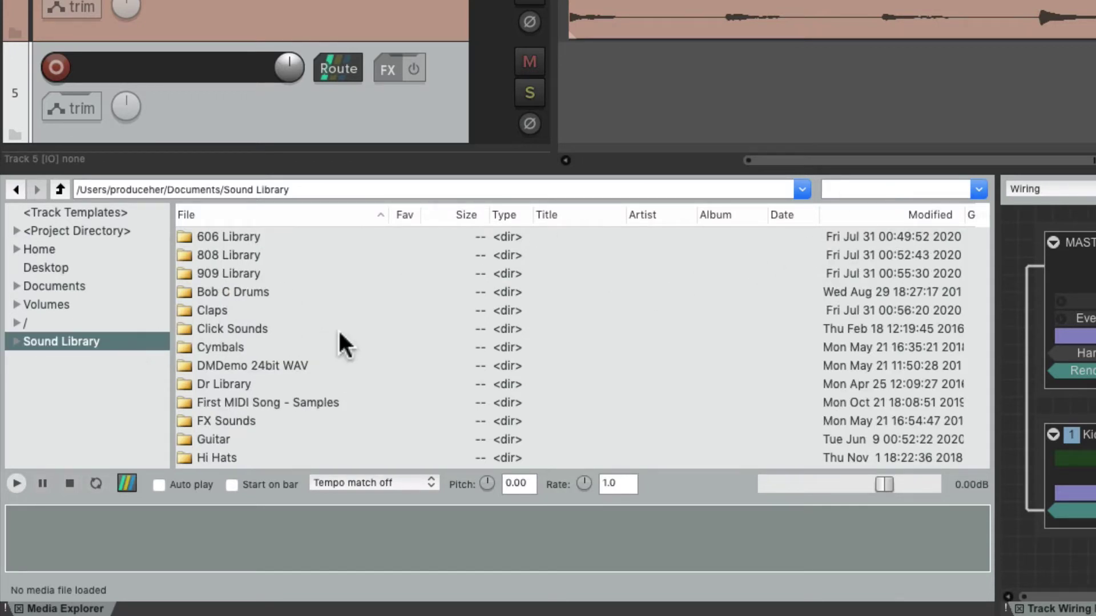
scroll(339, 342, down, 5)
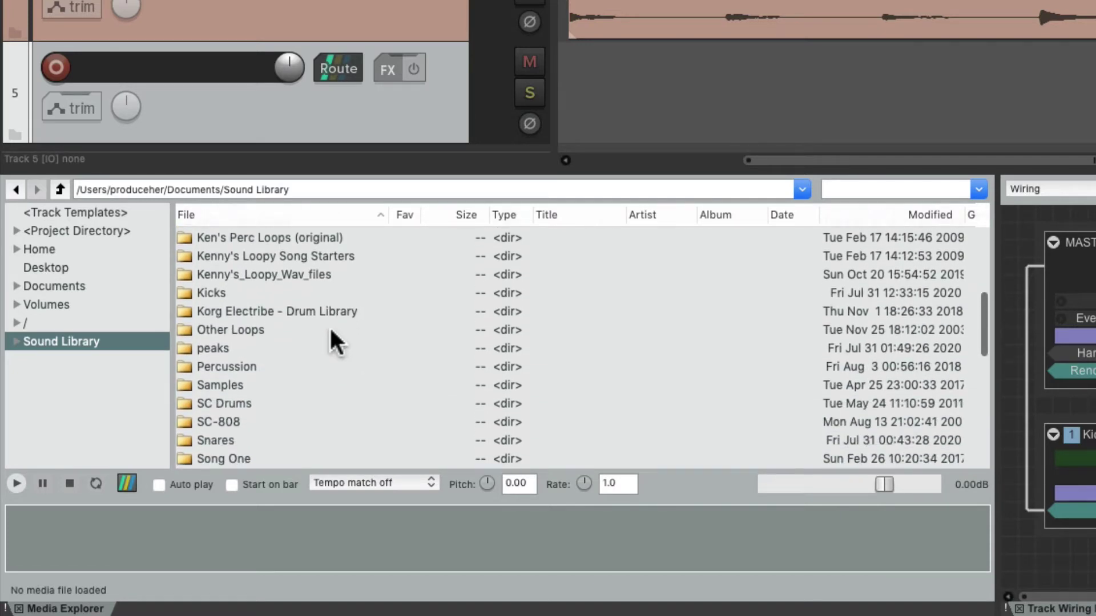
click(272, 295)
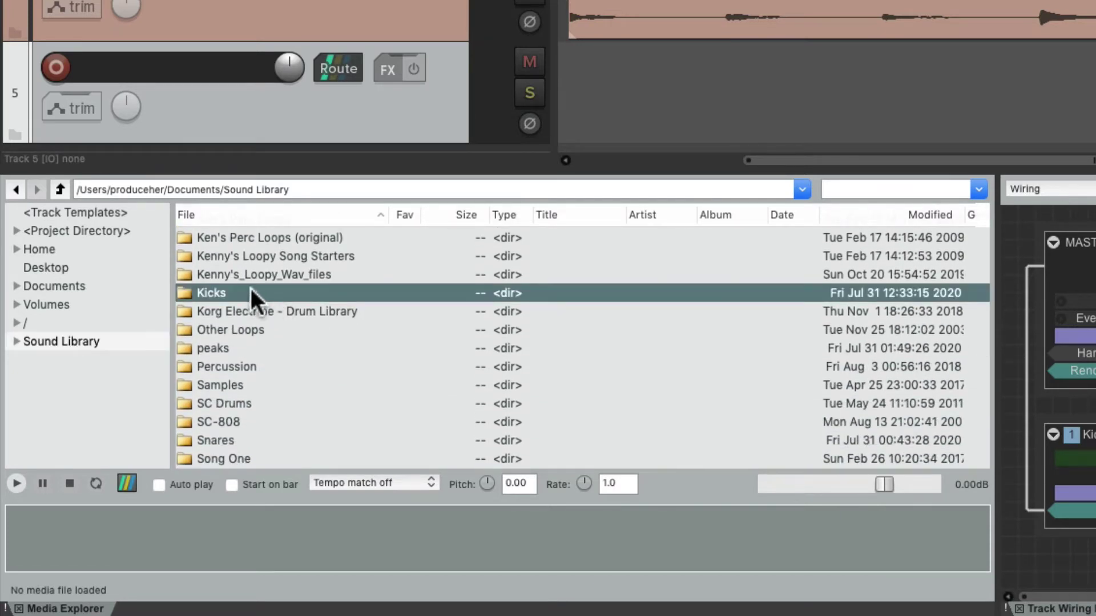
double_click(251, 289)
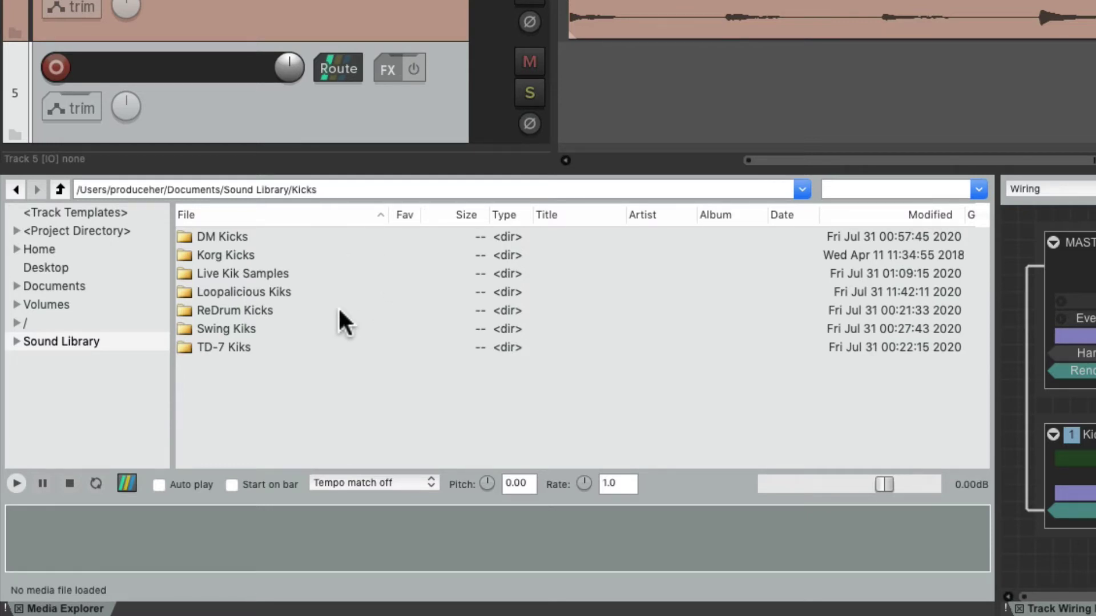
double_click(300, 237)
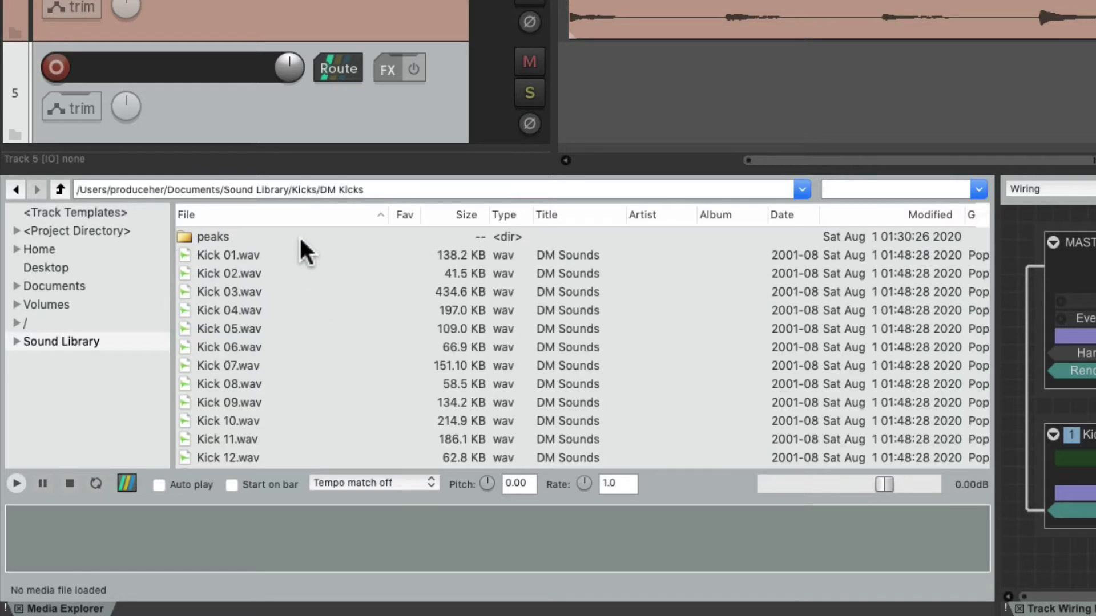
click(59, 190)
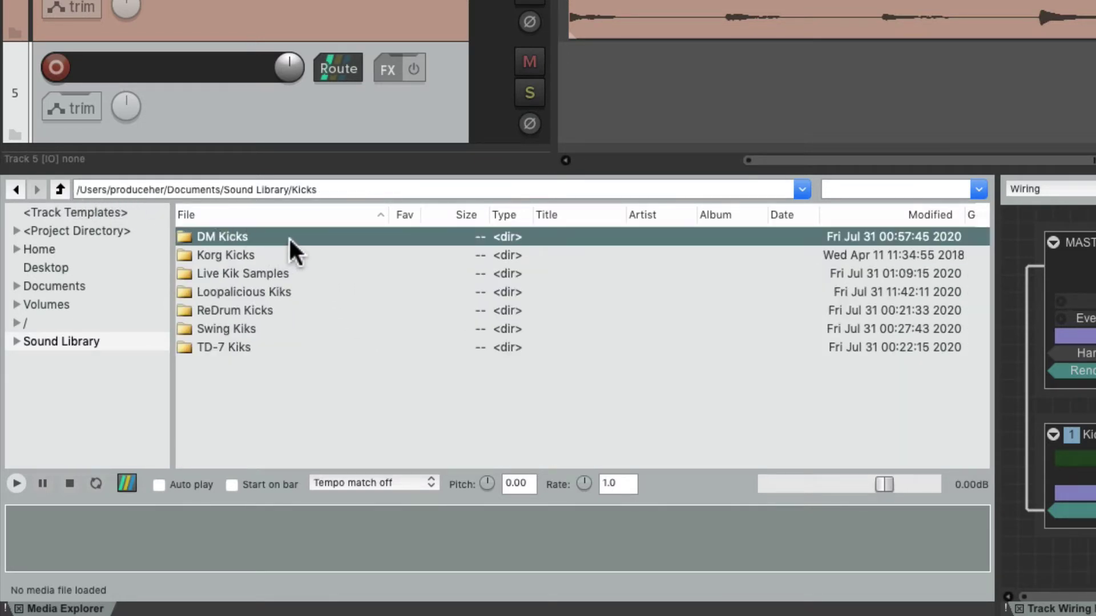
click(288, 236)
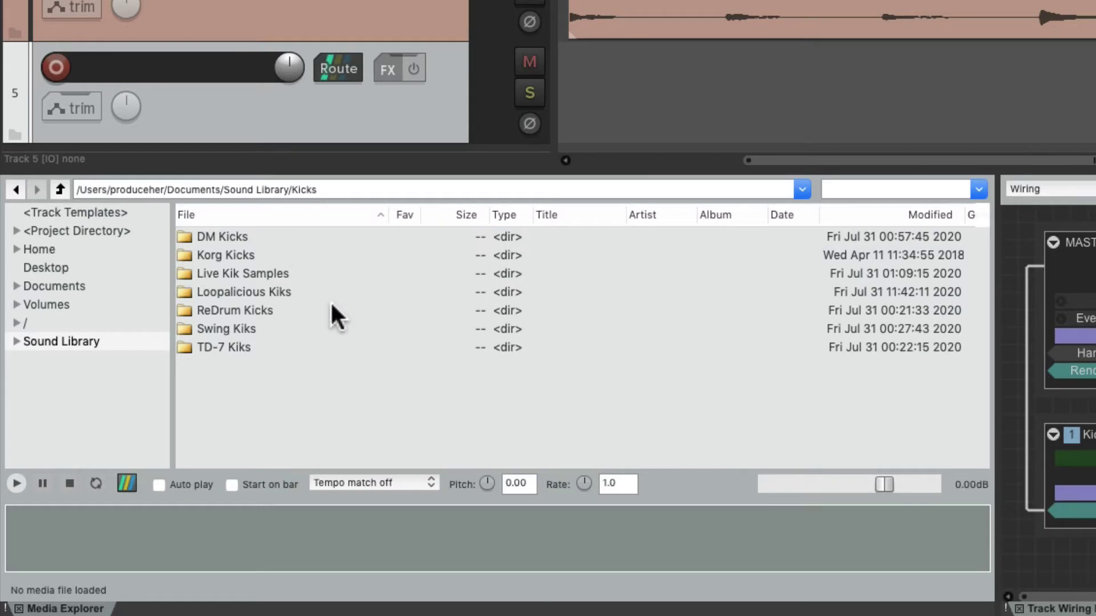
Go back up to the Sound Library folder and make a database from its Kicks folder
click(59, 189)
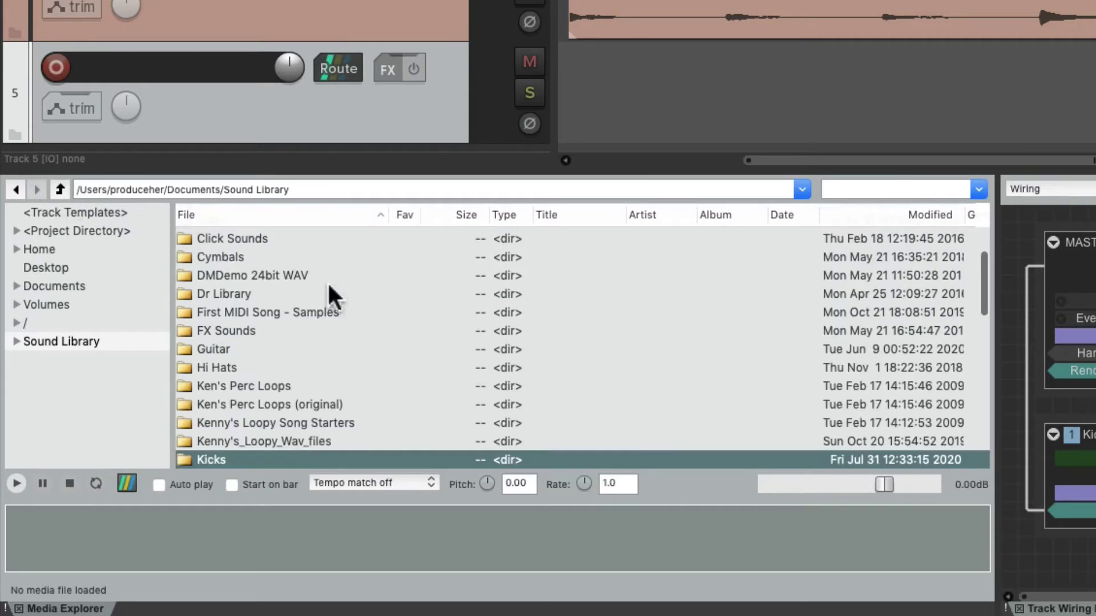
scroll(331, 285, down, 5)
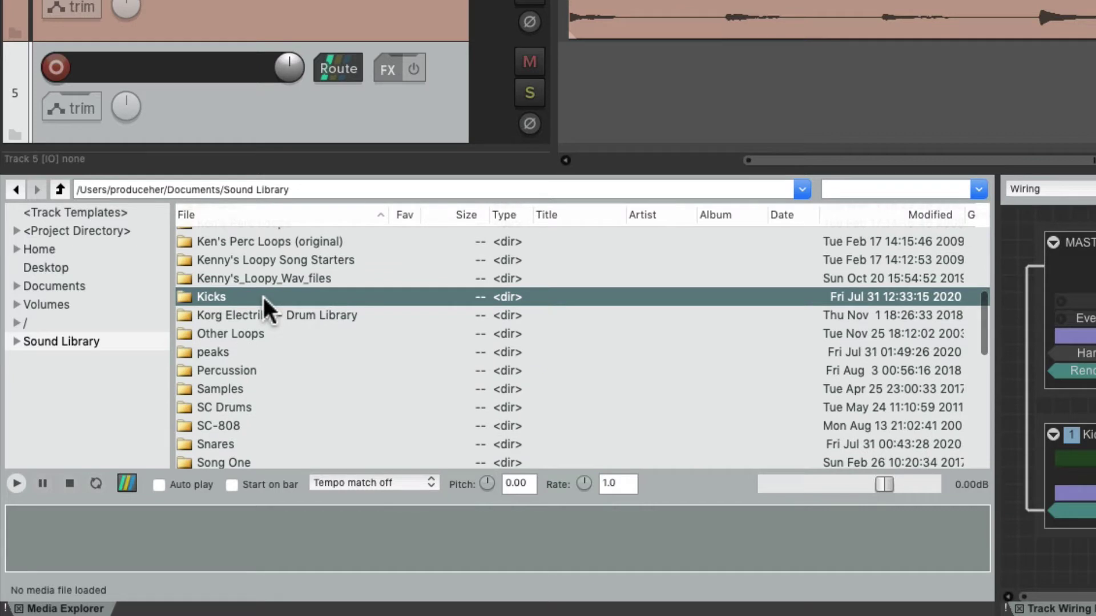
right_click(262, 294)
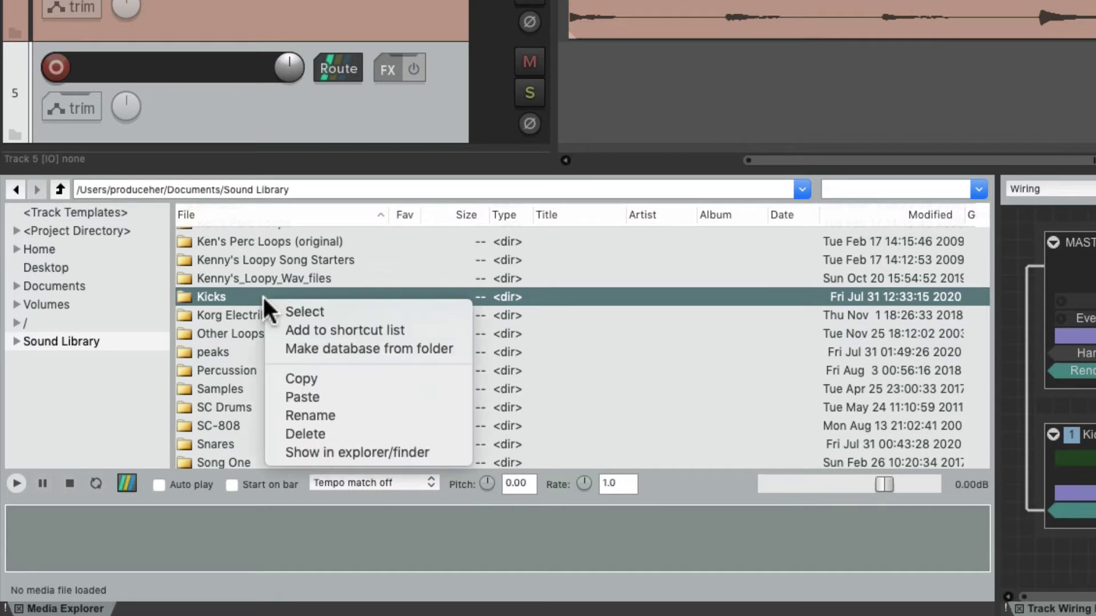
click(270, 350)
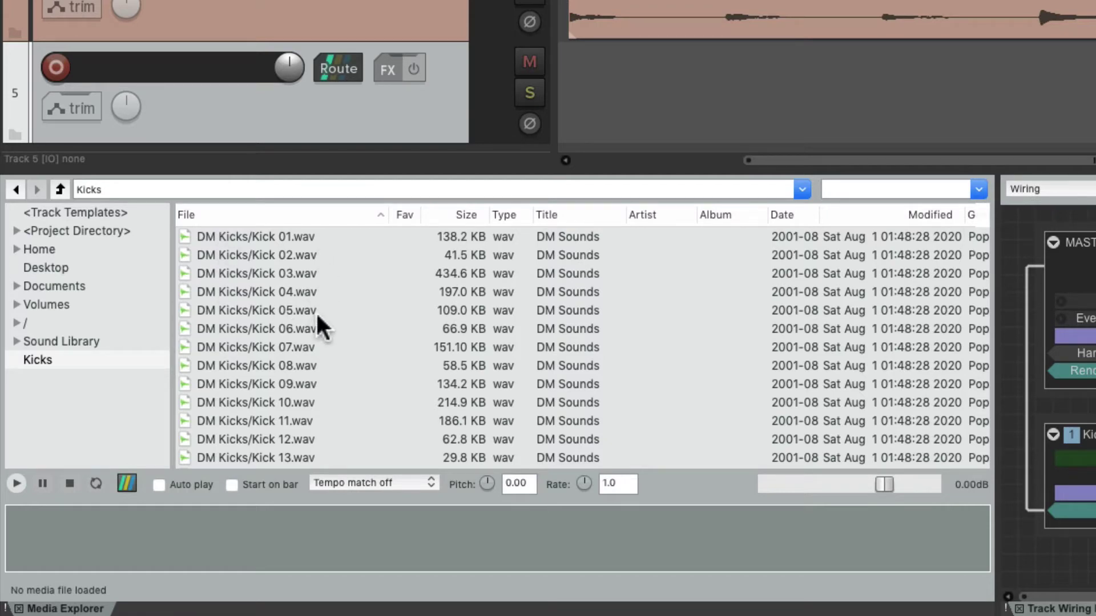
Look through the Kicks database's file list and its metadata columns from Title to Custom Tags
scroll(316, 331, down, 10)
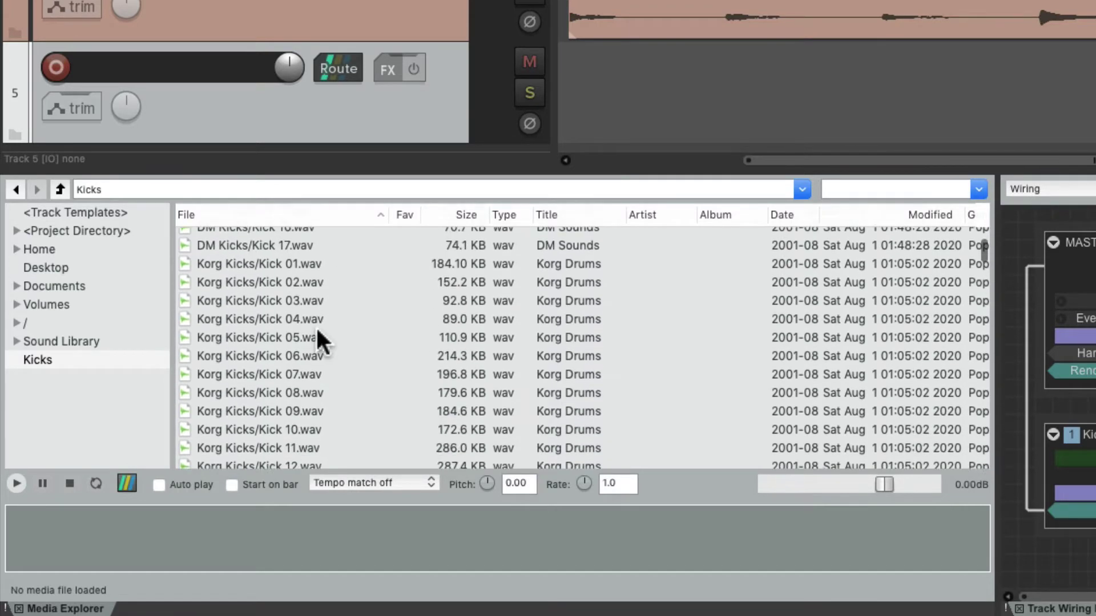
scroll(316, 327, up, 10)
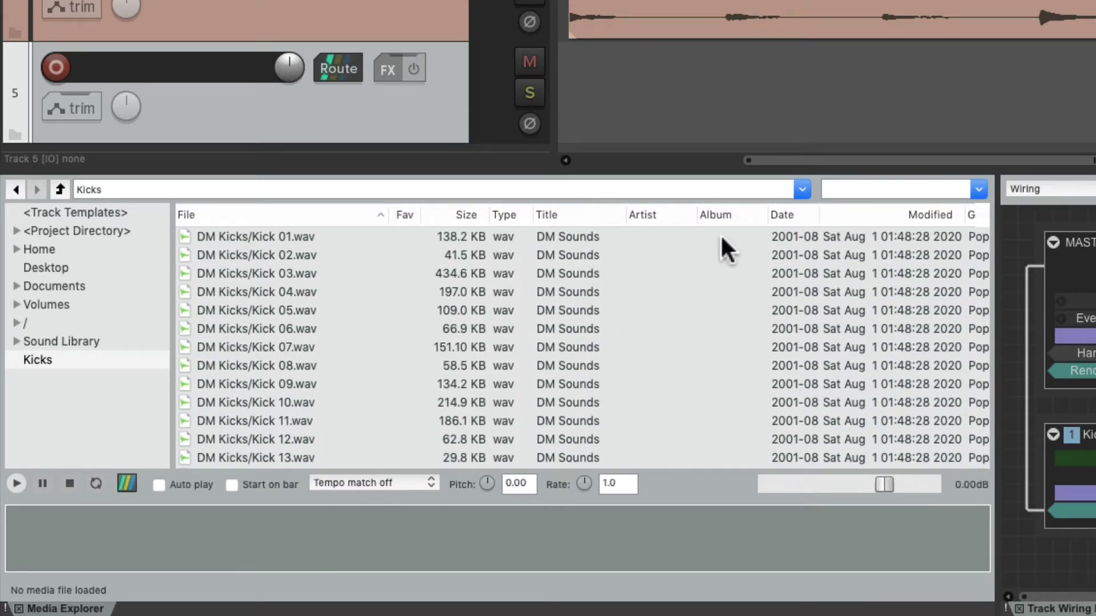
scroll(774, 264, right, 10)
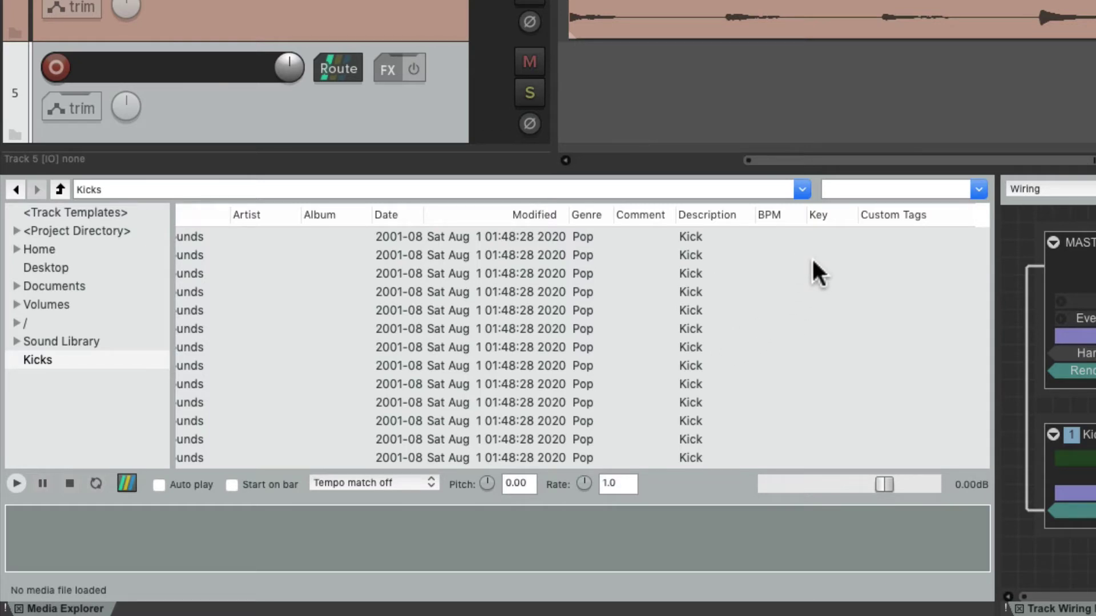
scroll(710, 272, left, 10)
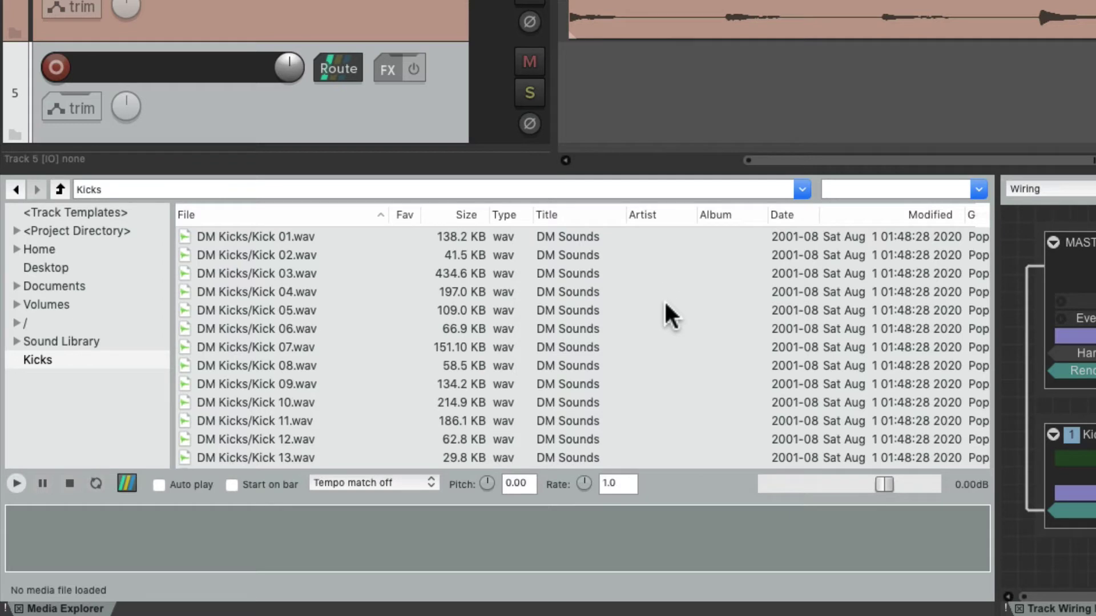
Search the Kicks database for "DM" and for "reason", looking through the matching files each time
click(856, 189)
text(DM)
scroll(388, 289, down, 4)
double_click(851, 186)
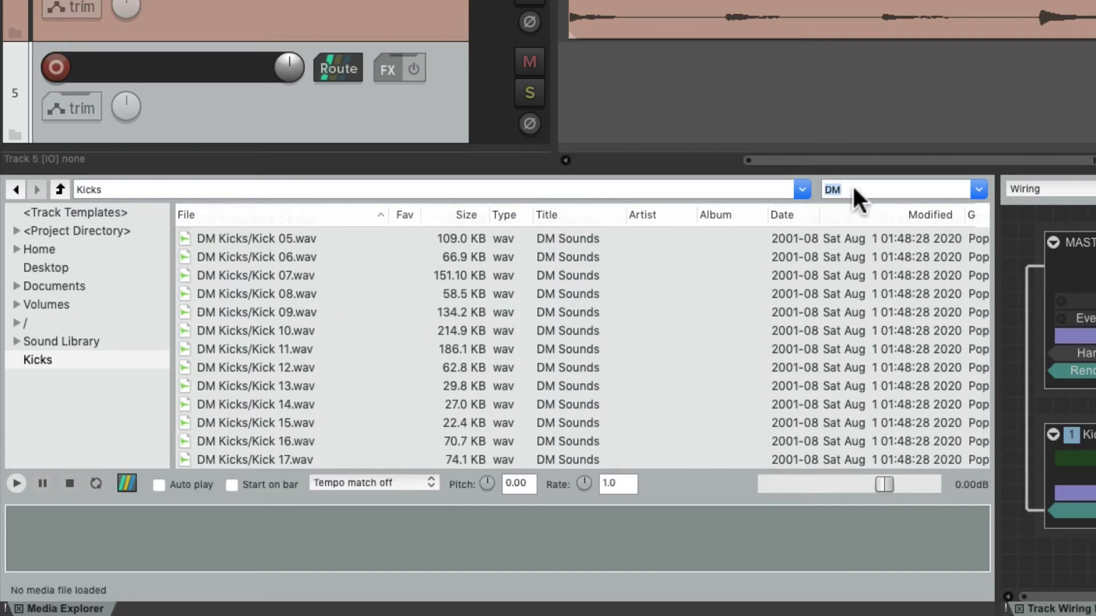
text(reason)
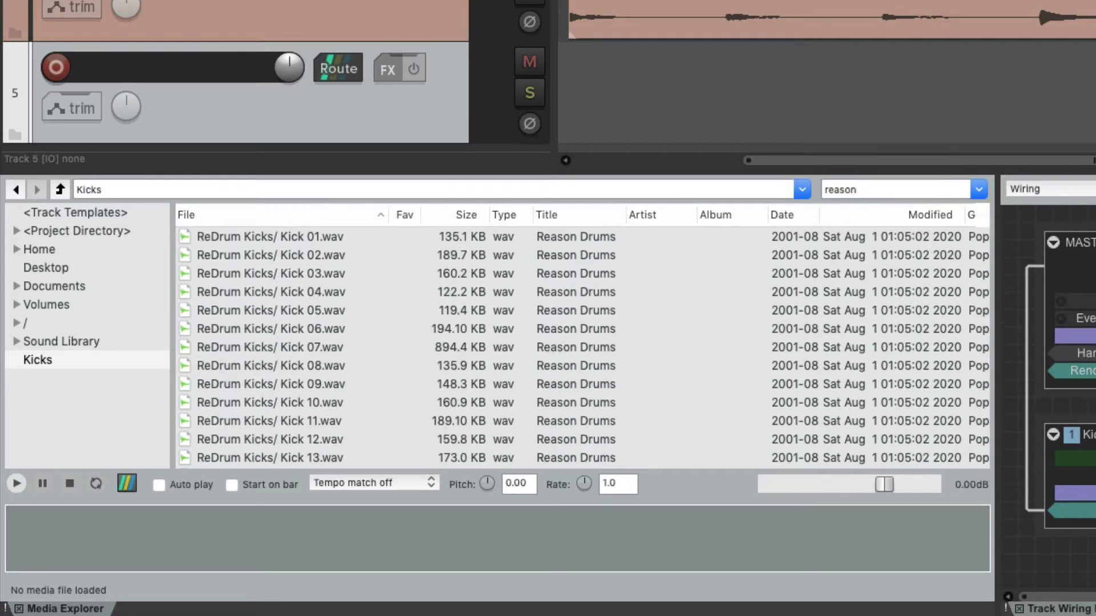
scroll(422, 288, down, 6)
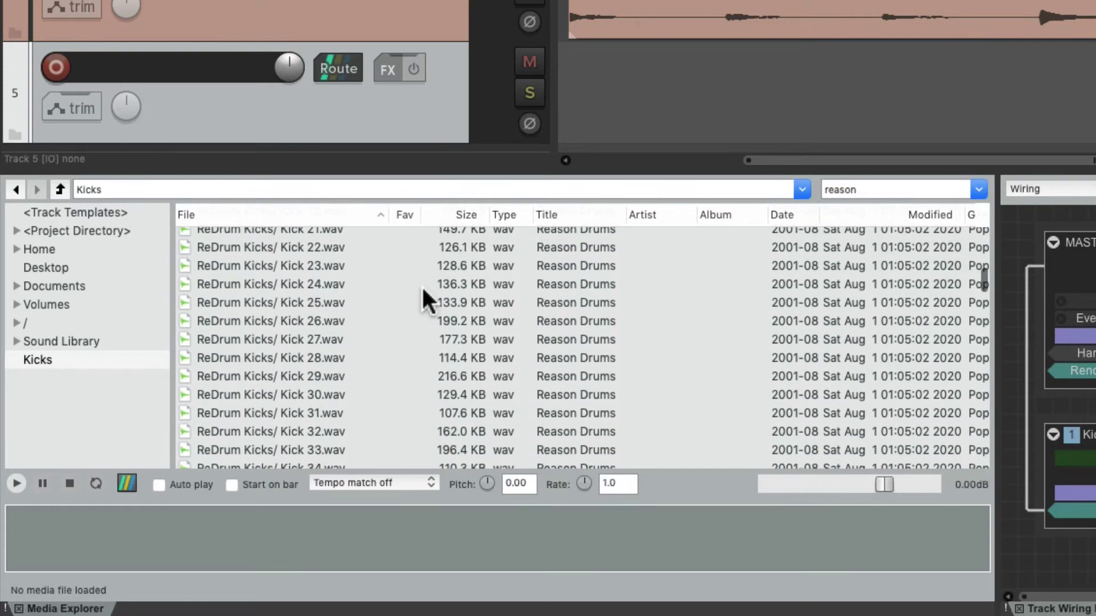
scroll(423, 290, up, 7)
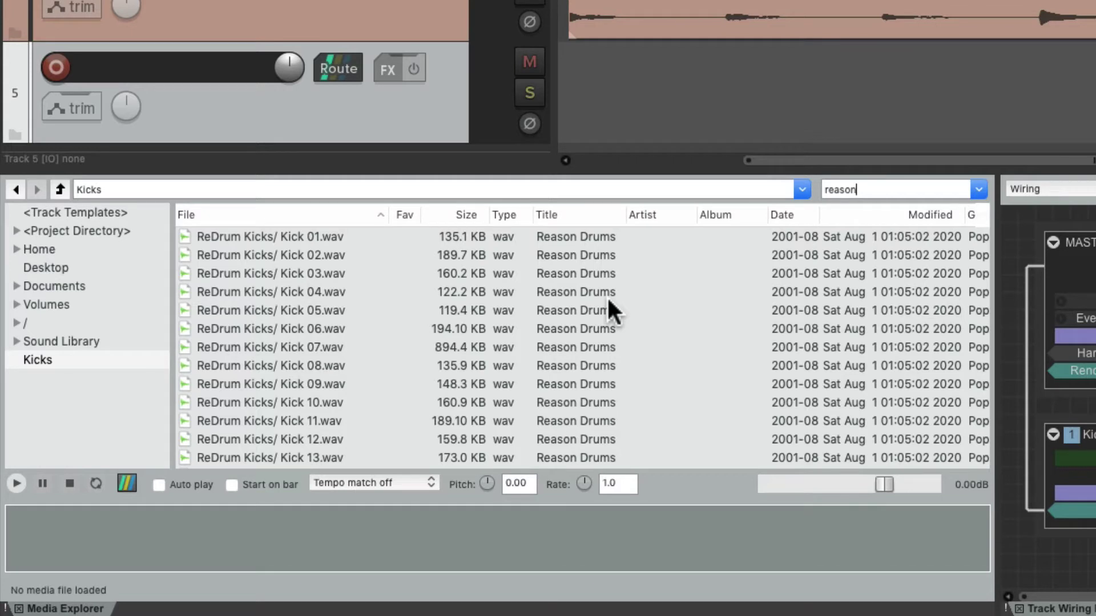
Search the Kicks database for "korg" and clear the search text
double_click(894, 190)
text(korg)
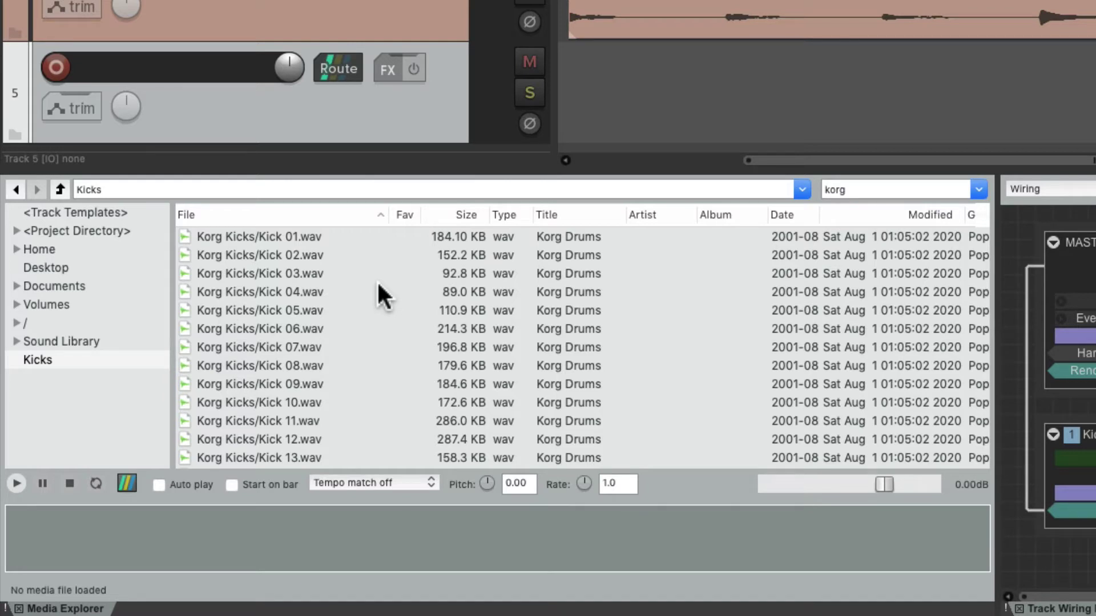
key(BackSpace)
key(BackSpace)
key(BackSpace)
key(BackSpace)
Return to the Sound Library folder and make a database from its Snares folder
click(59, 183)
click(60, 188)
scroll(384, 322, down, 5)
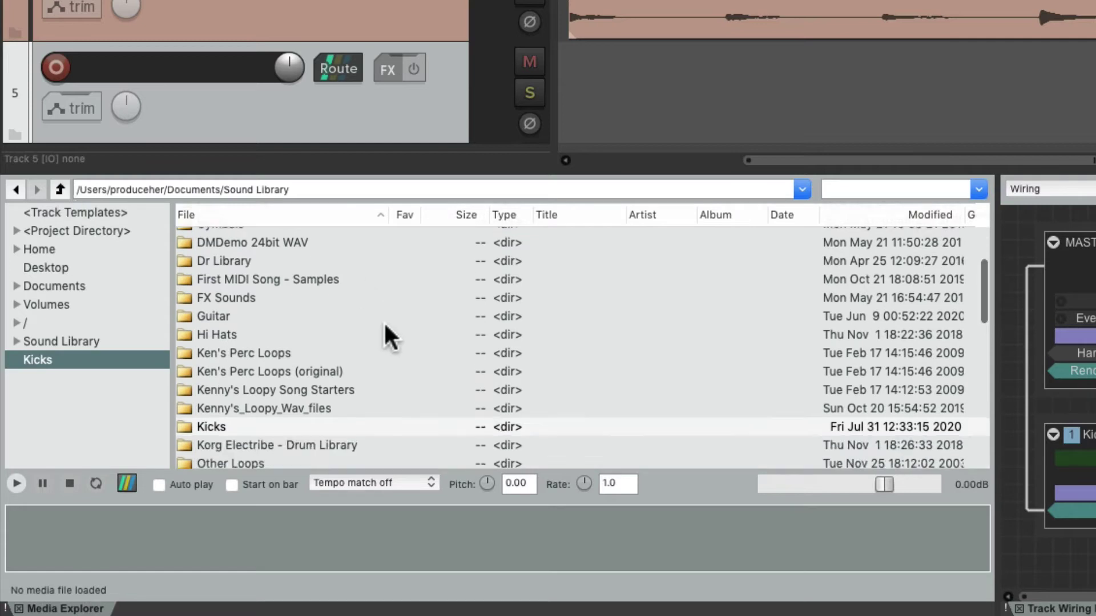
scroll(383, 322, down, 3)
click(285, 332)
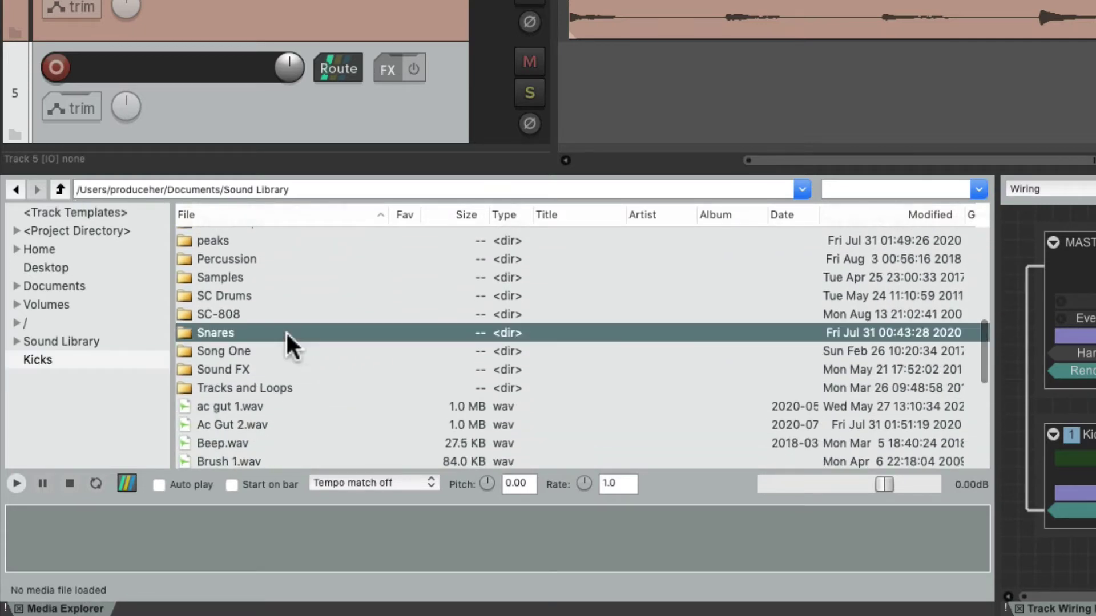
right_click(285, 332)
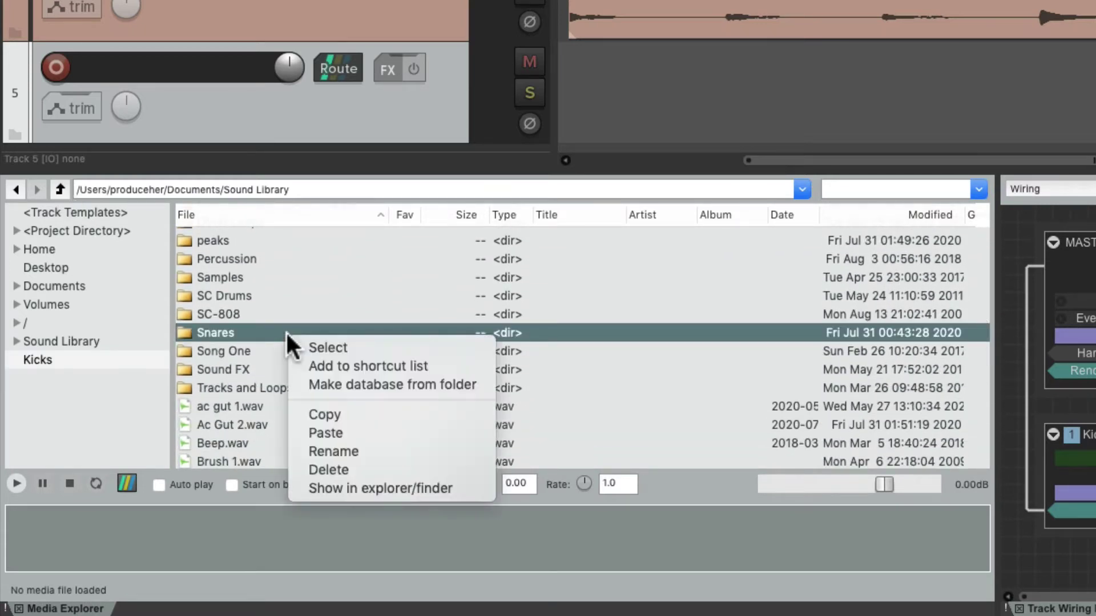
click(308, 385)
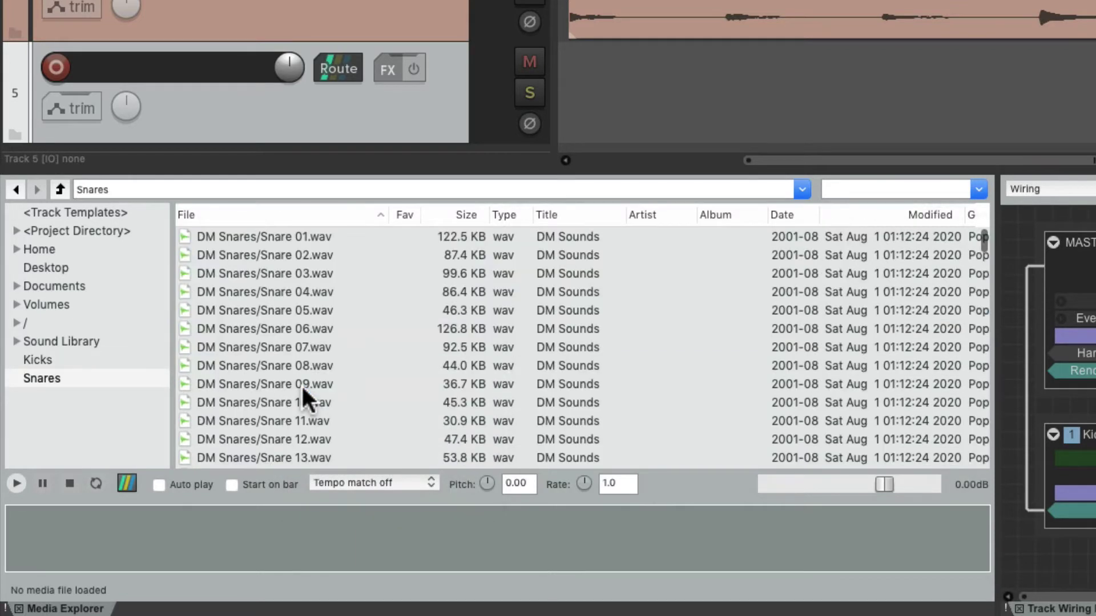
Switch between the Snares and Kicks databases in the shortcut list, ending on Snares
click(113, 378)
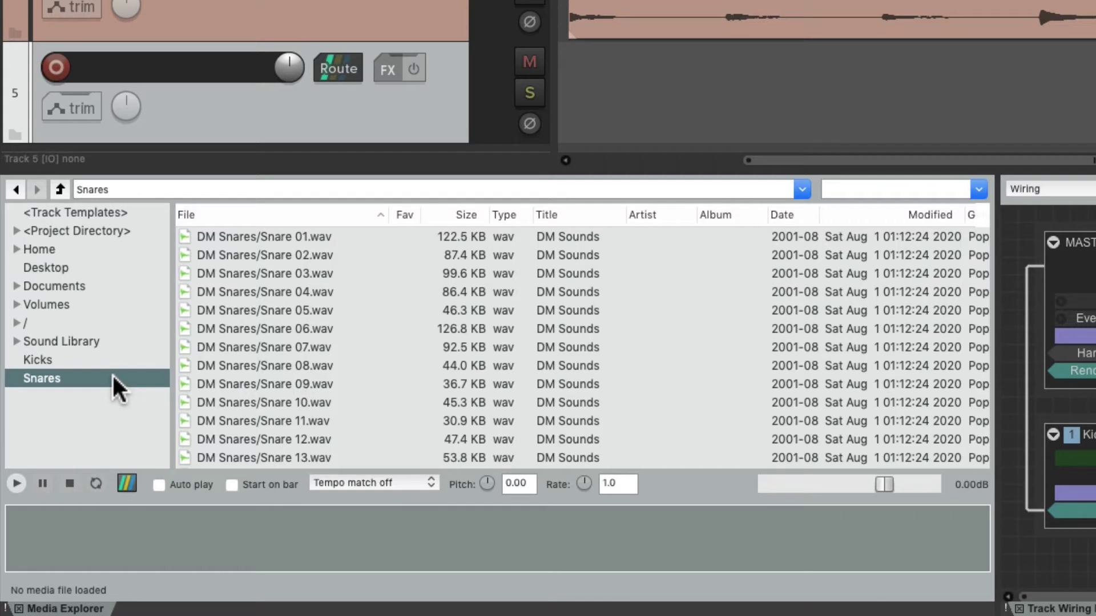
click(104, 358)
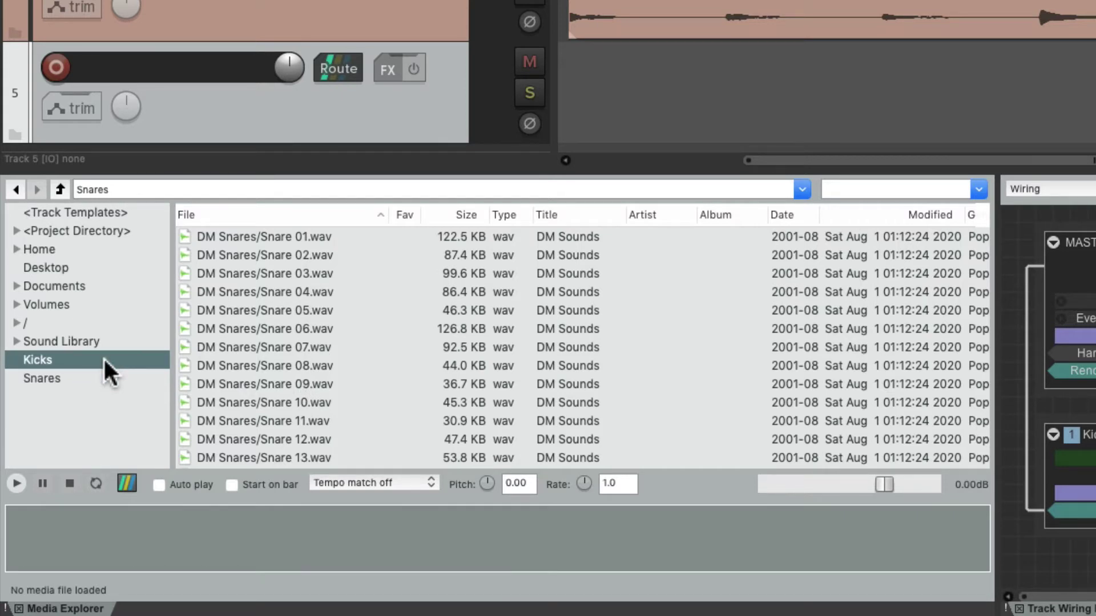
click(109, 378)
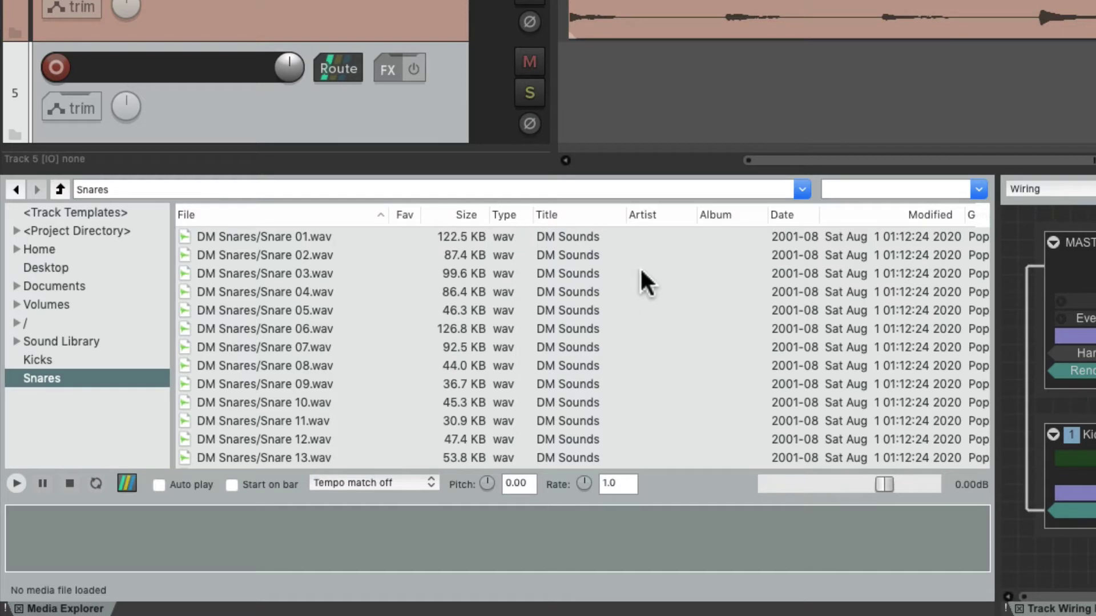
Set the Artist metadata tag to "Me" for the DM Snares files Snare 01.wav through Snare 20.wav
click(377, 237)
scroll(656, 331, down, 3)
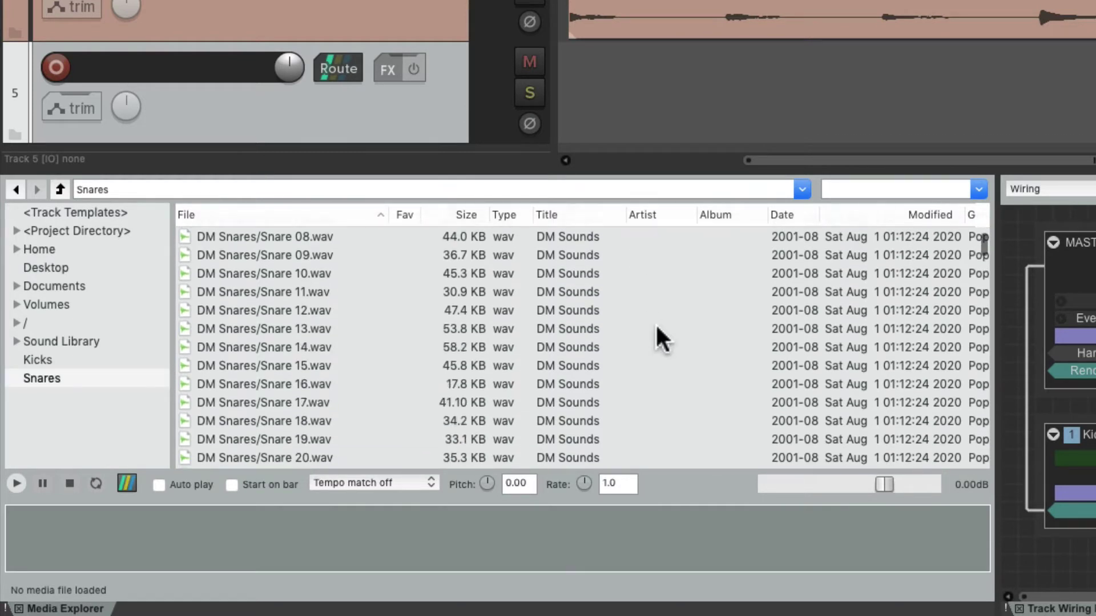
scroll(655, 323, down, 5)
shift+click(379, 272)
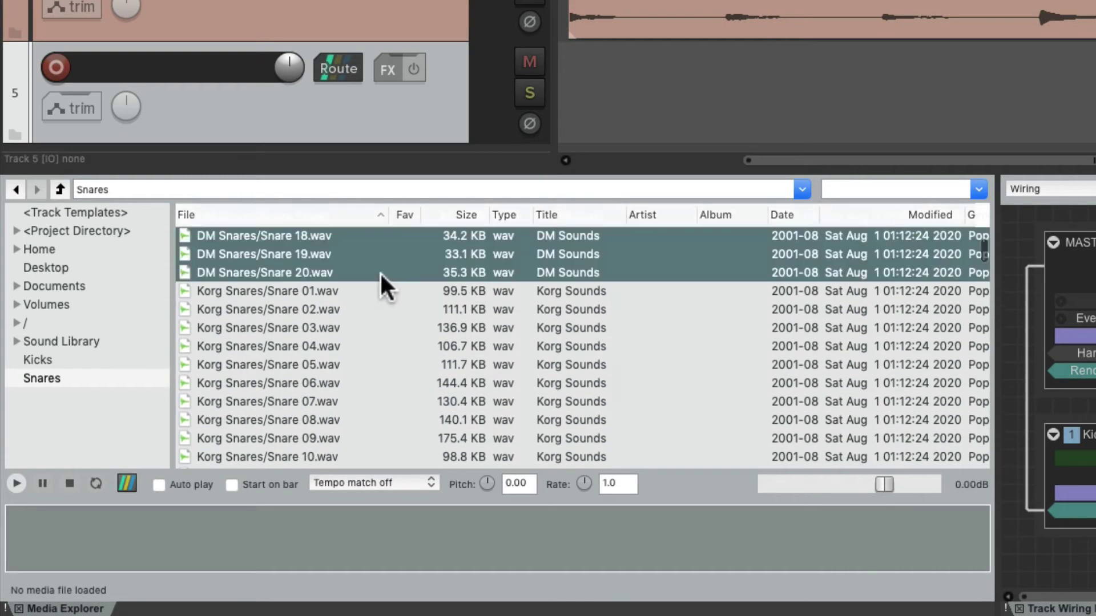
scroll(560, 327, up, 8)
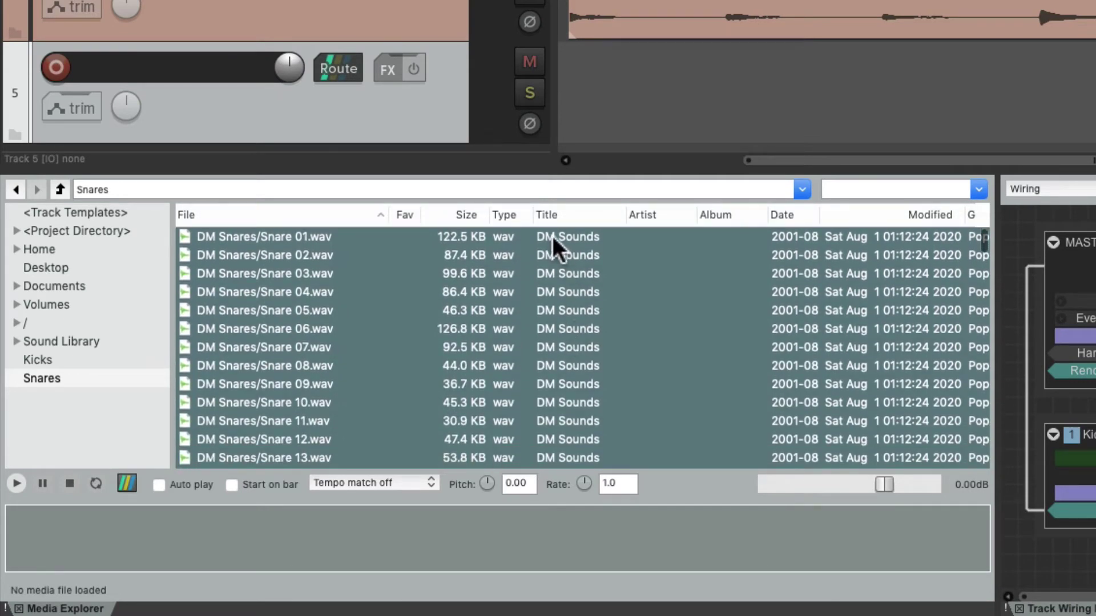
right_click(553, 236)
mouse_move(568, 580)
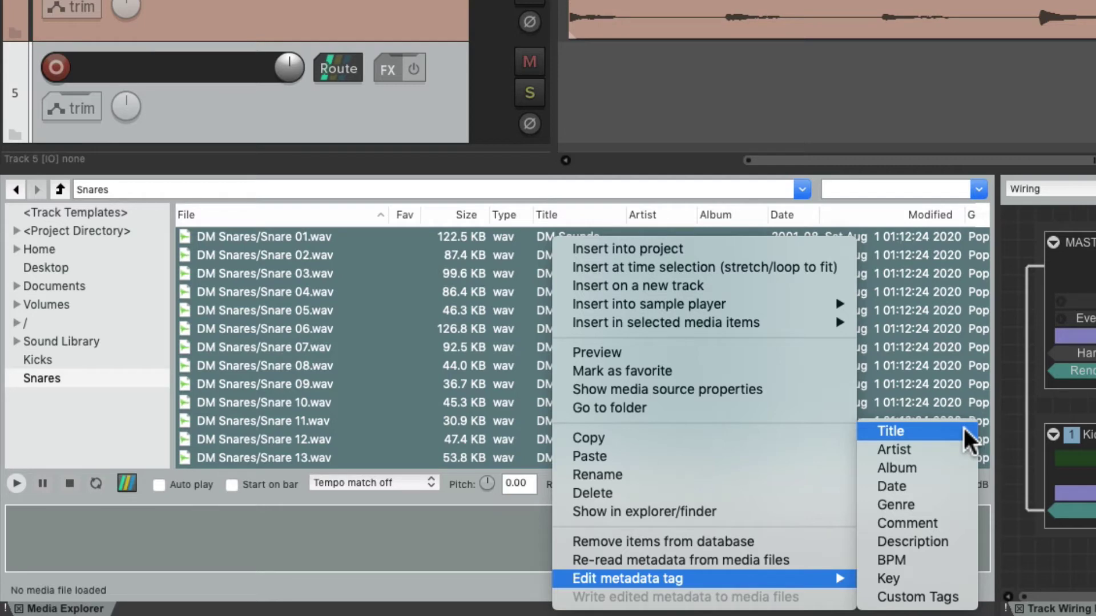
click(958, 449)
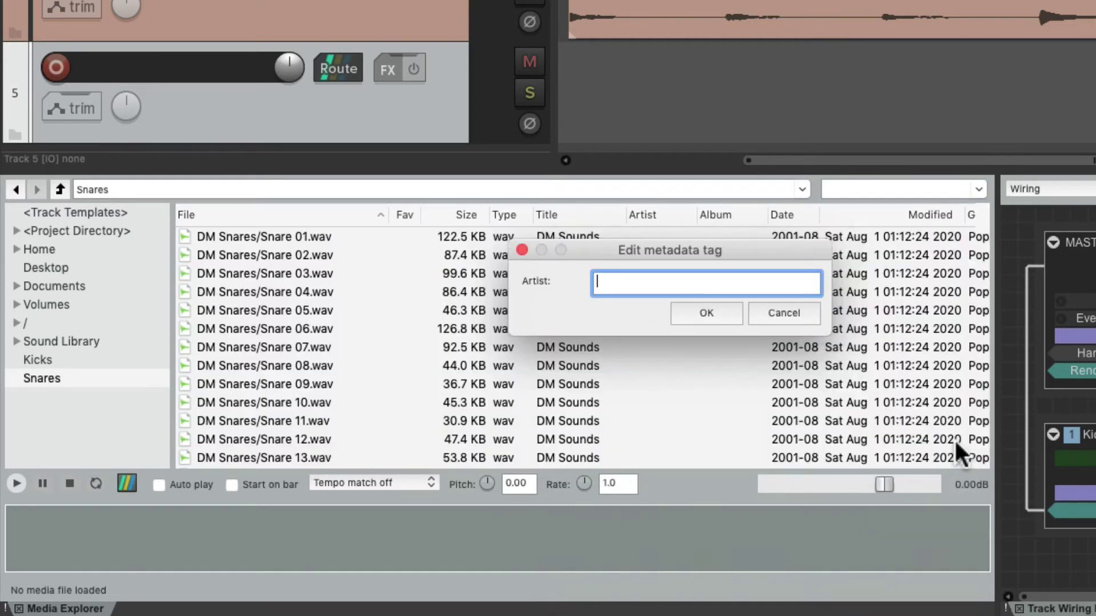
text(Me)
key(Return)
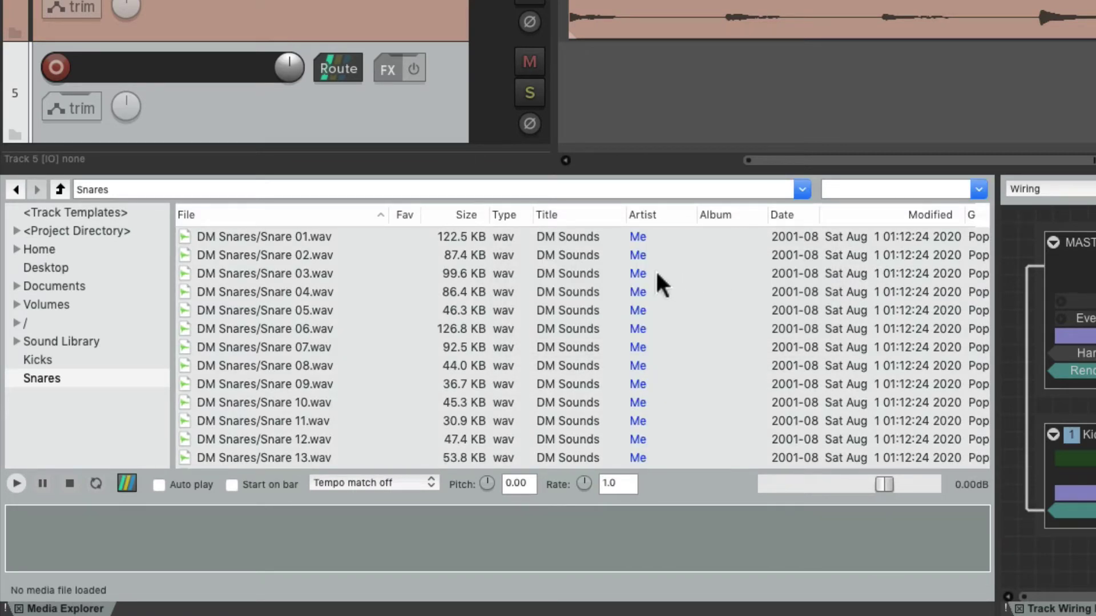
Check the Artist column in the Snares database and search it for "me", looking through the matching files
scroll(672, 304, down, 10)
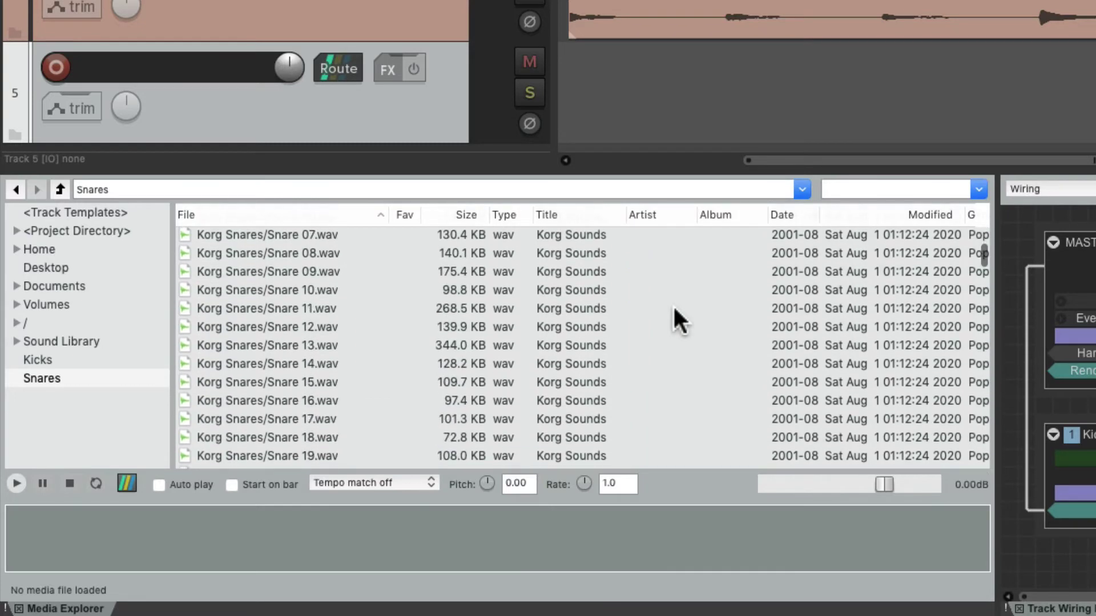
scroll(672, 304, up, 10)
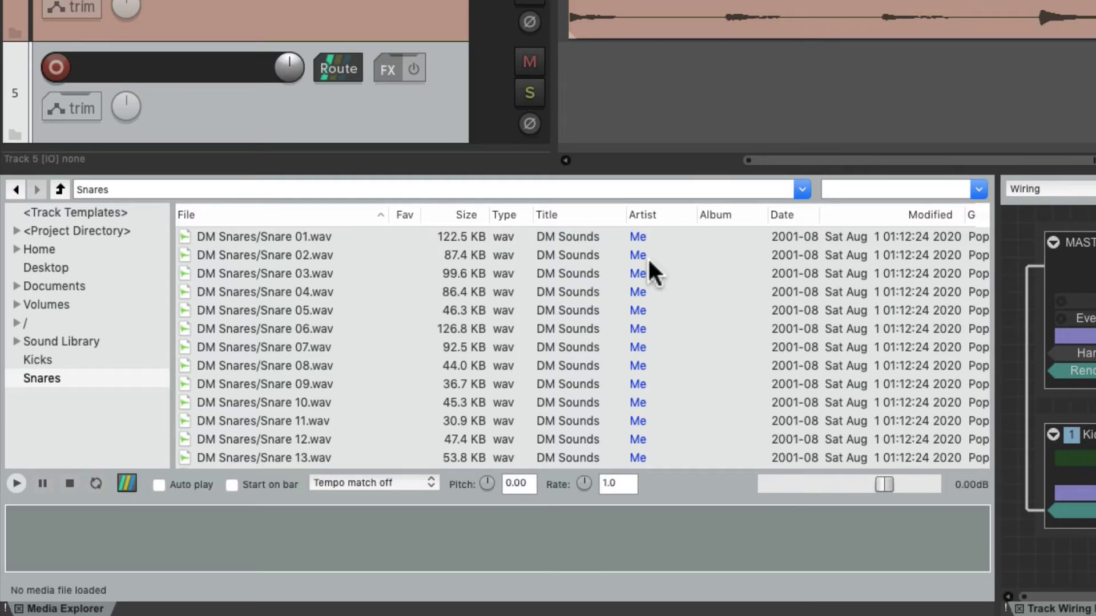
click(545, 239)
click(878, 191)
text(me)
scroll(708, 275, down, 5)
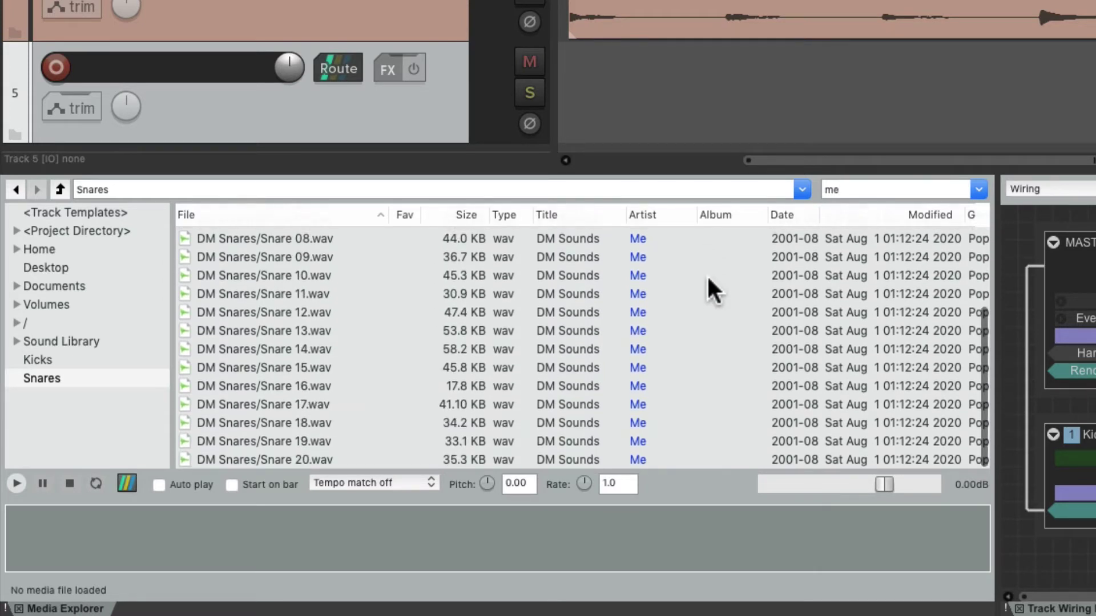
scroll(681, 359, up, 5)
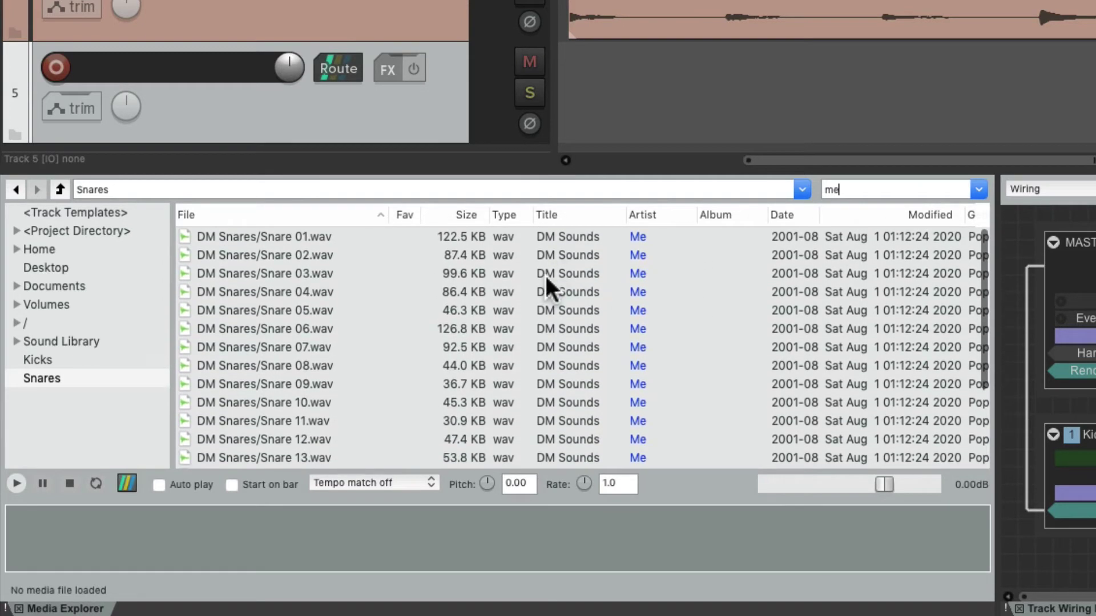
Write the edited metadata to the media files for all the filtered DM Snares entries
key(super+a)
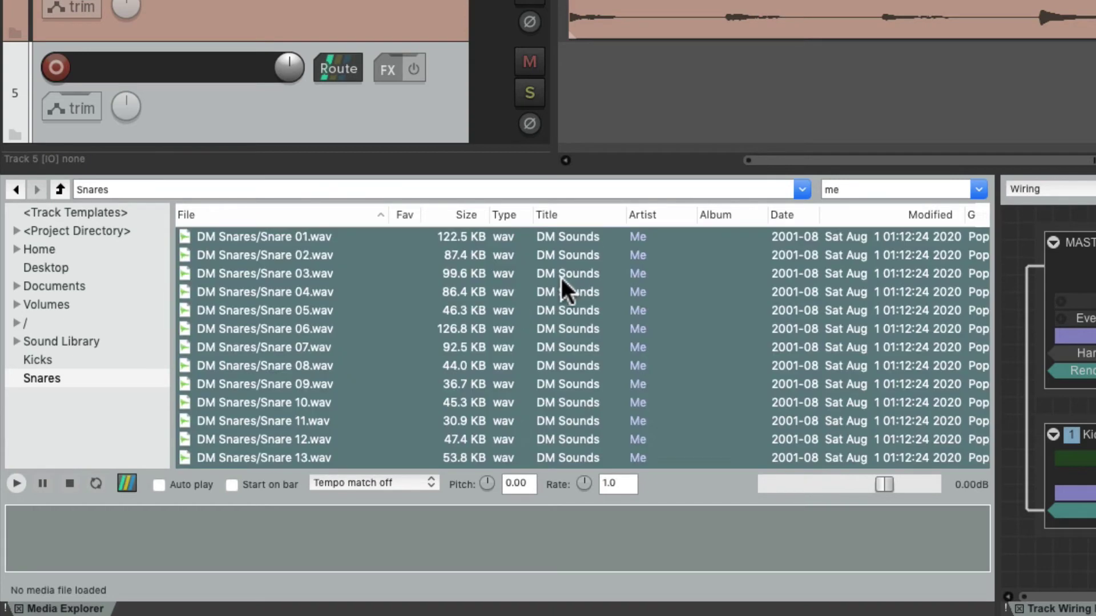
right_click(561, 278)
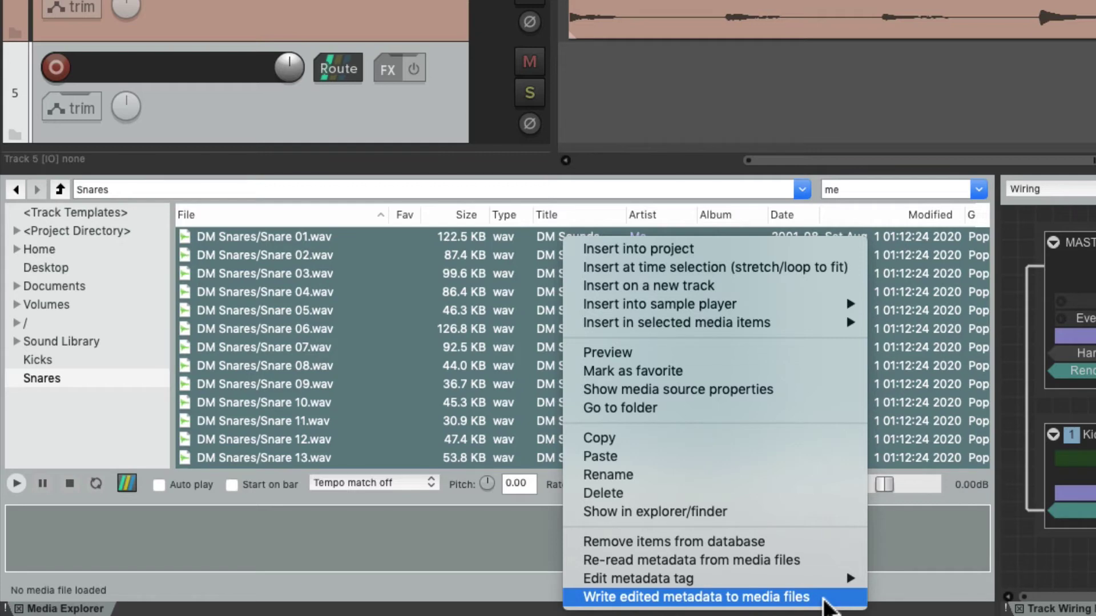
click(823, 603)
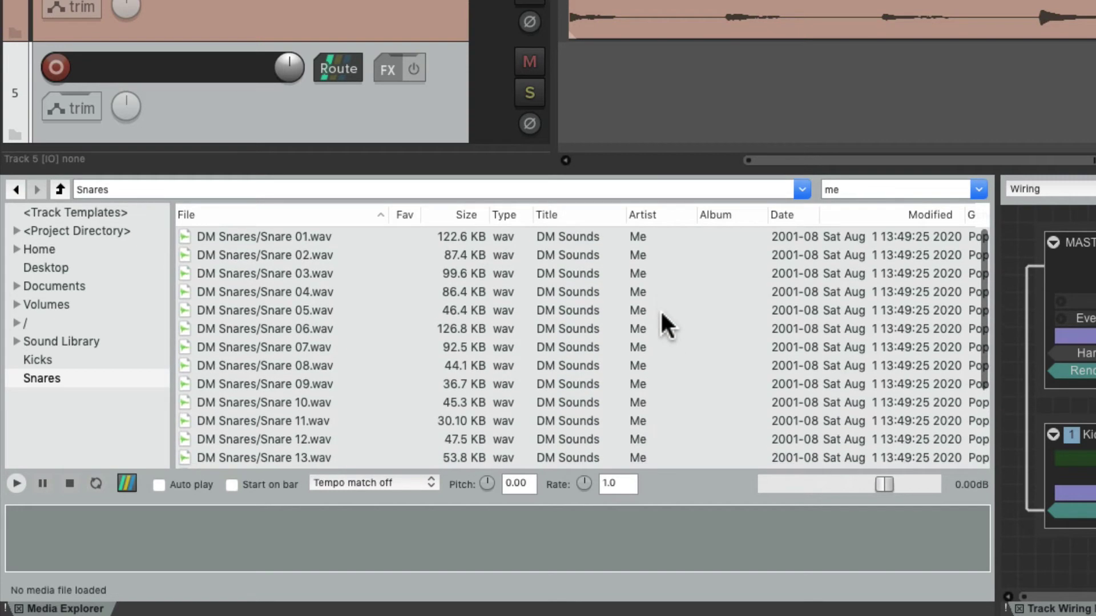
Clear the search text and open the Kicks database
double_click(880, 188)
key(BackSpace)
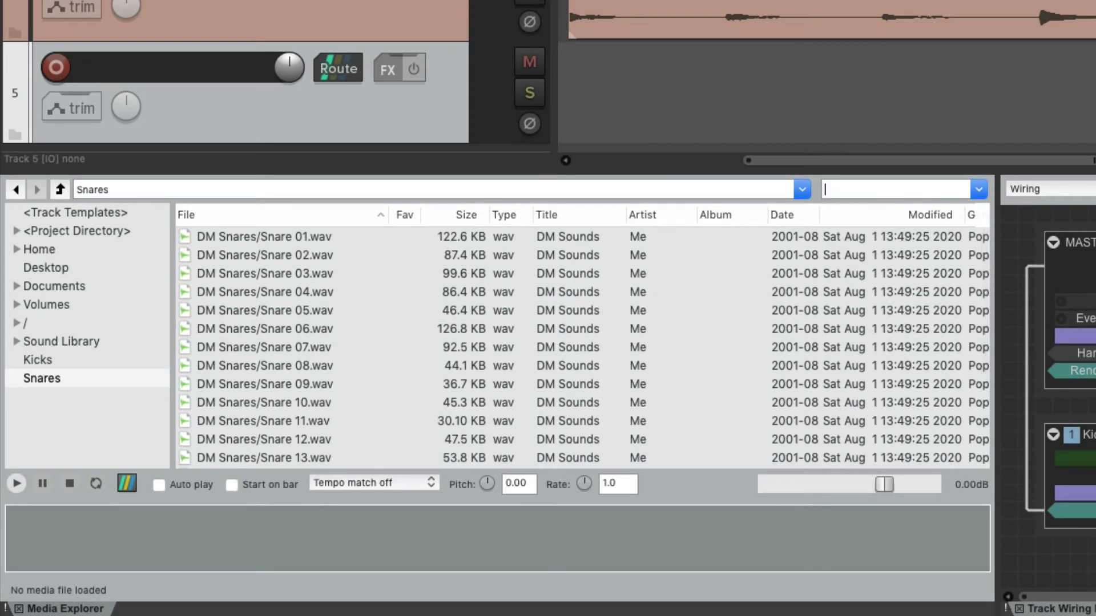
click(85, 361)
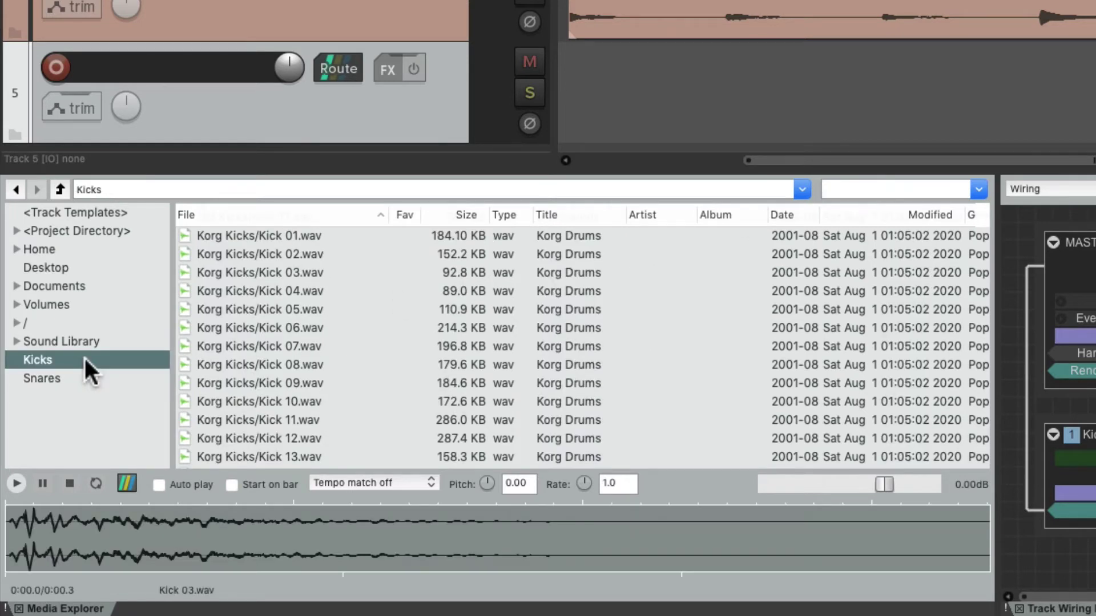
Preview the Korg Kicks files Kick 01.wav, Kick 02.wav and Kick 03.wav one after another
click(327, 231)
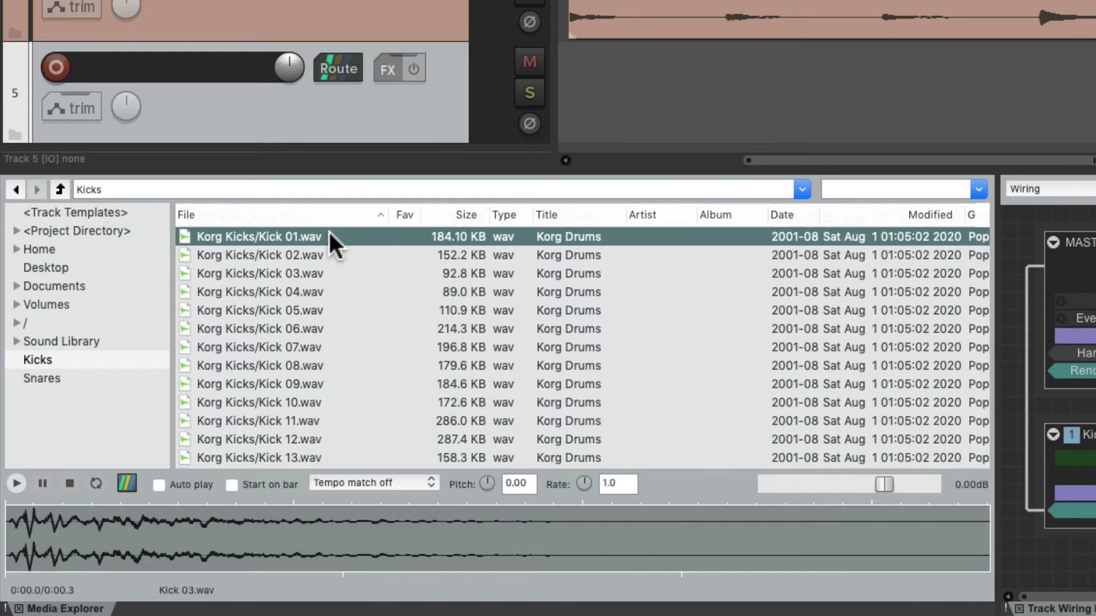
right_click(328, 232)
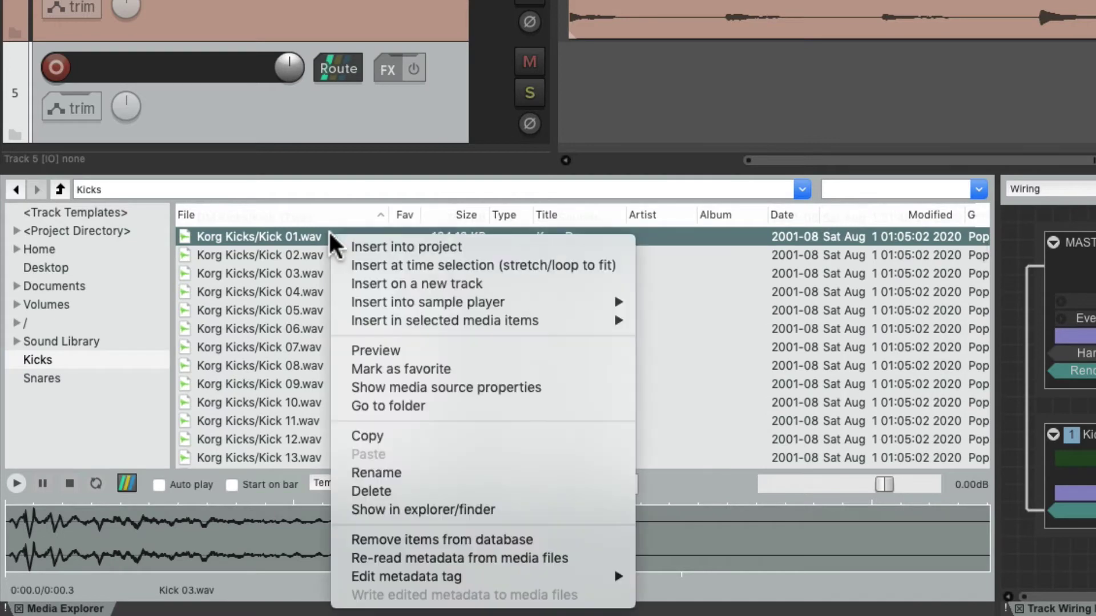
click(340, 350)
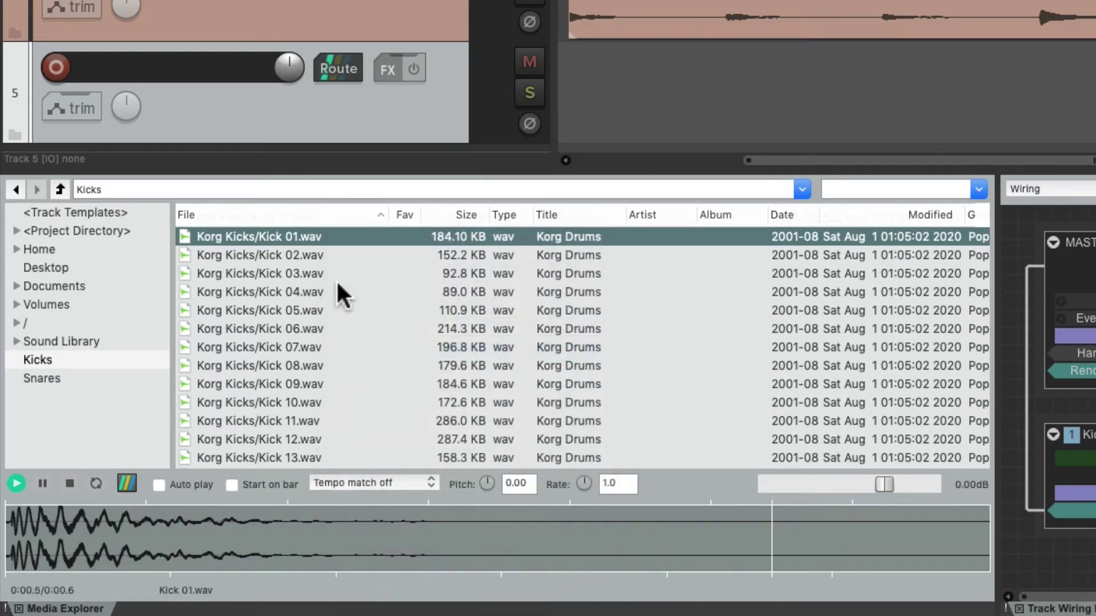
right_click(335, 254)
click(354, 351)
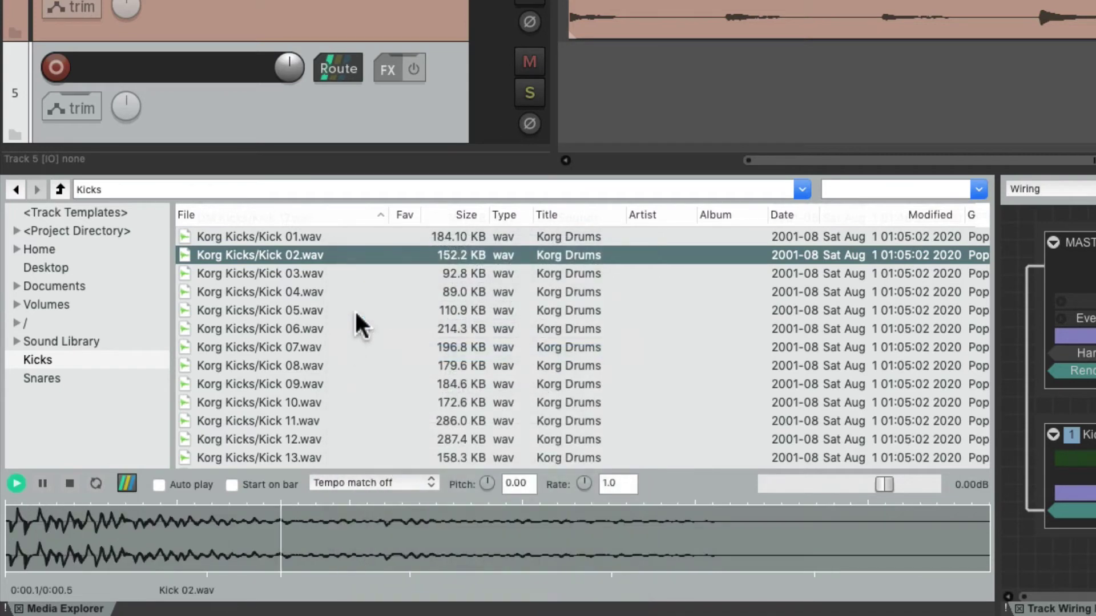
right_click(349, 273)
click(360, 350)
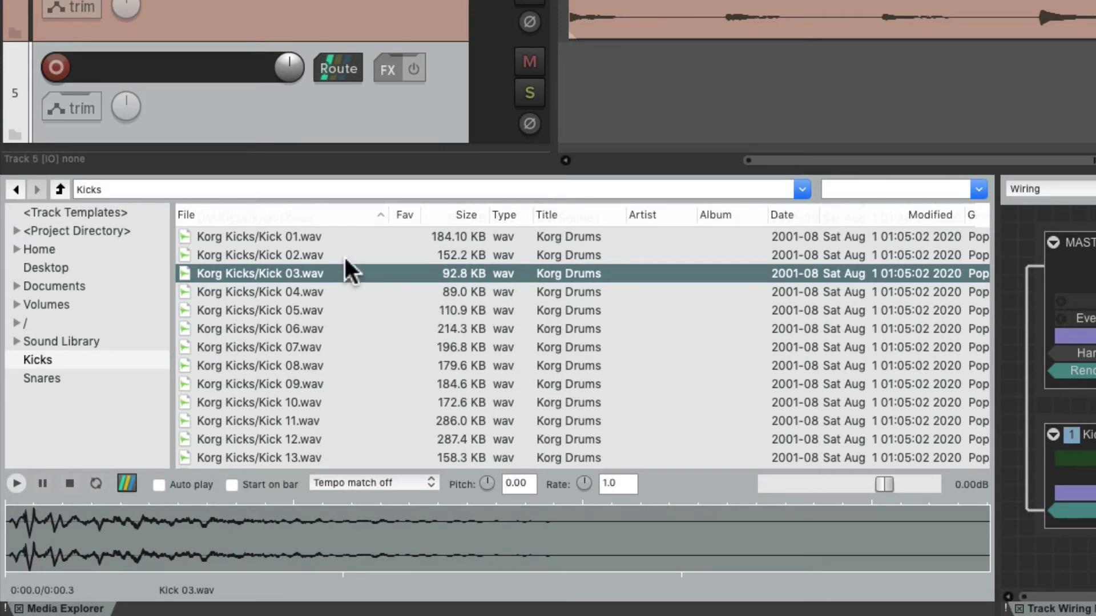
Step through the Kicks list from Kick 01.wav to Kick 04.wav, playing each sample in order
click(346, 235)
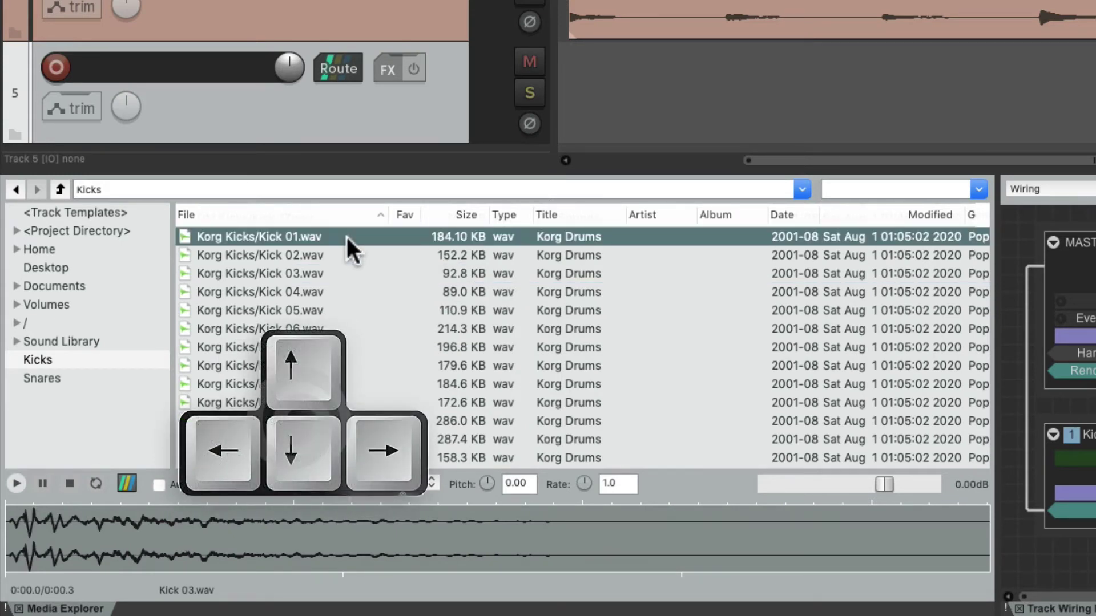
key(Right)
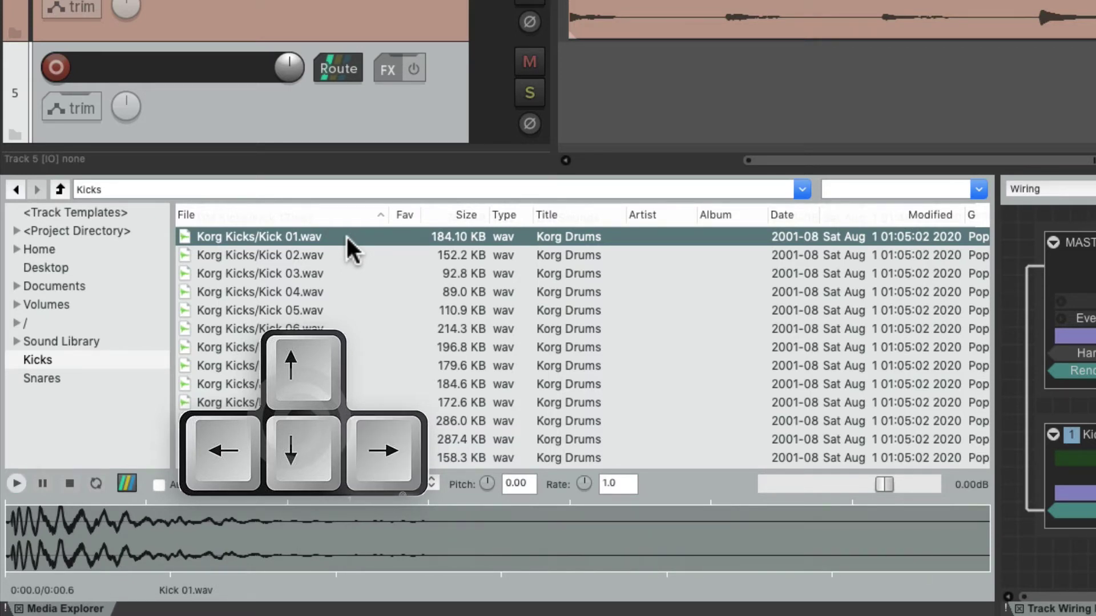
key(Down)
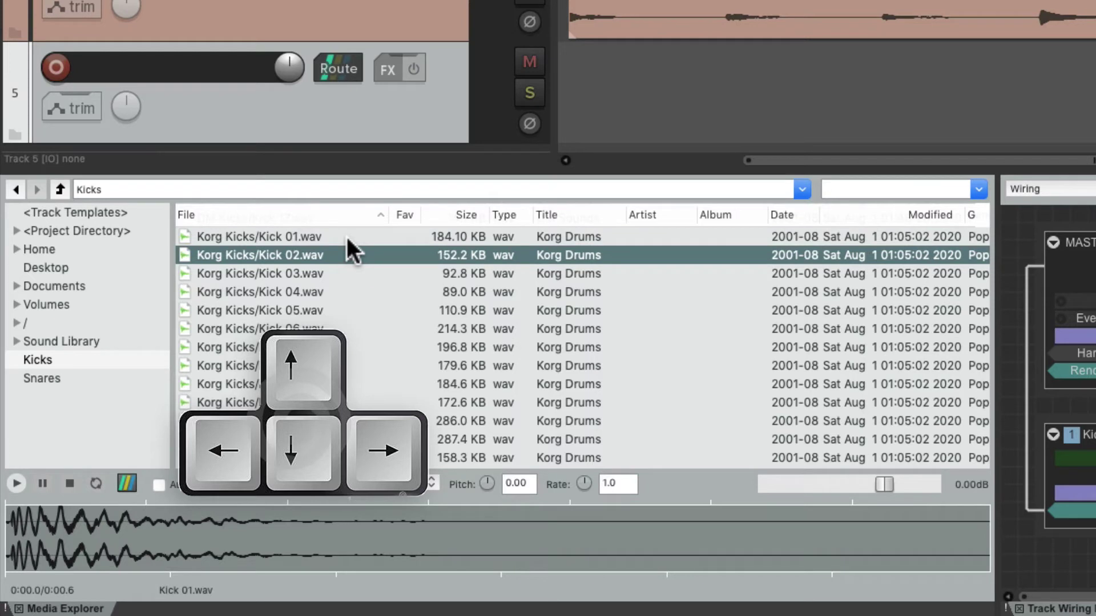
key(Right)
key(Down)
key(Right)
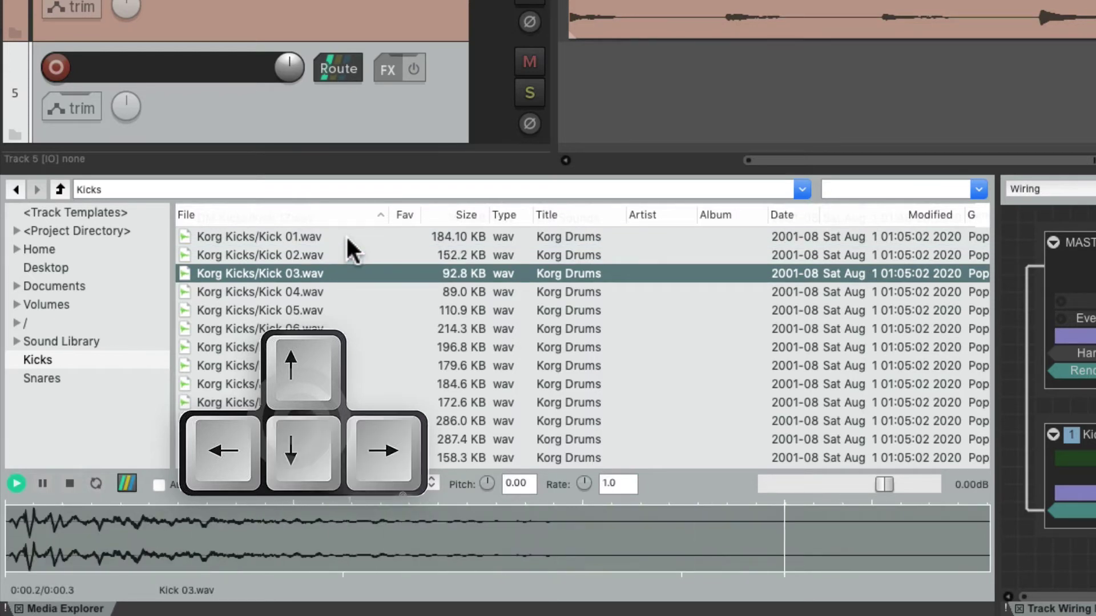
key(Down)
key(Right)
Go back to Kick 02.wav, start and stop its preview, and play Kick 04.wav
key(Up)
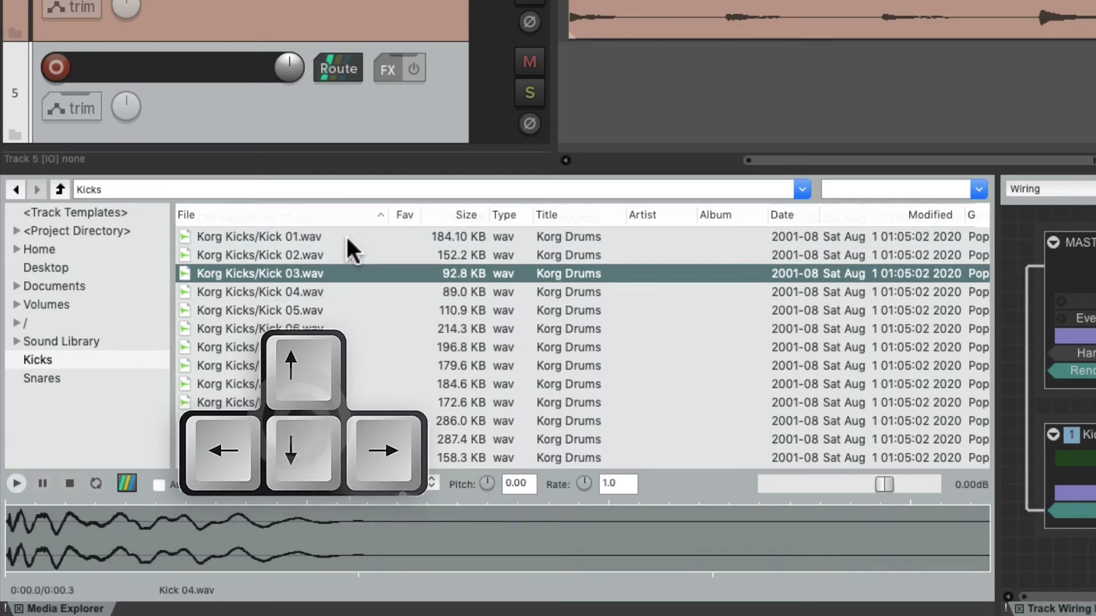
key(Up)
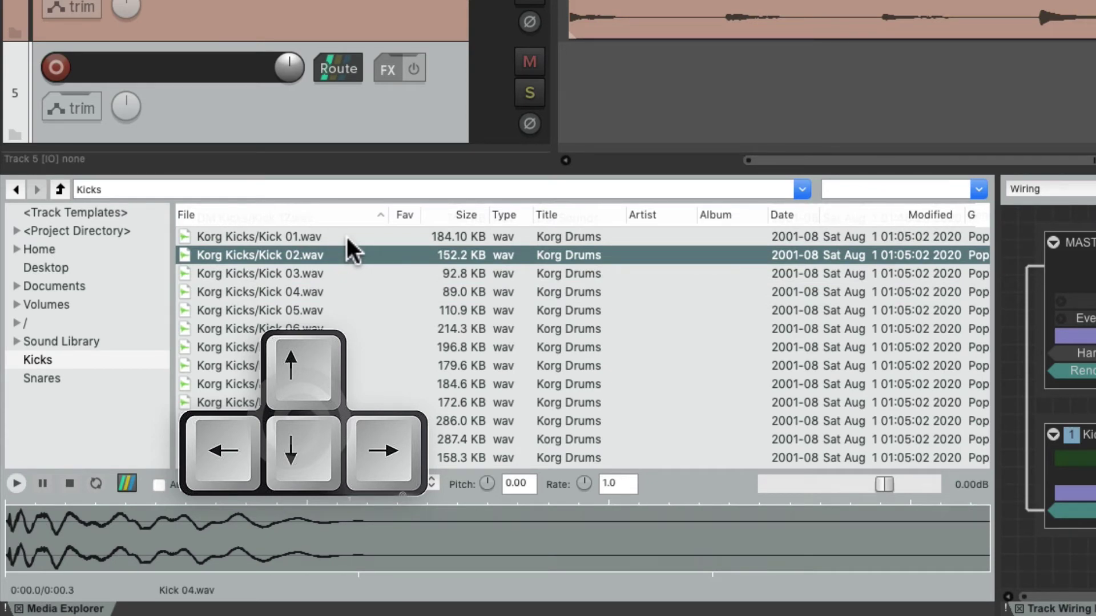
key(Left)
key(Right)
key(Left)
key(Left)
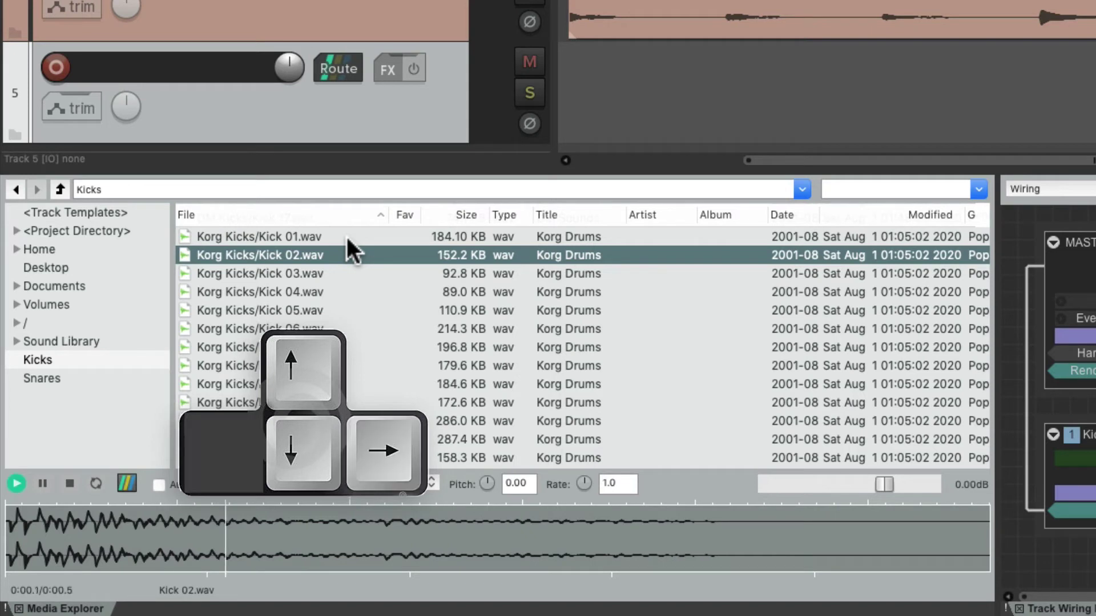
key(Left)
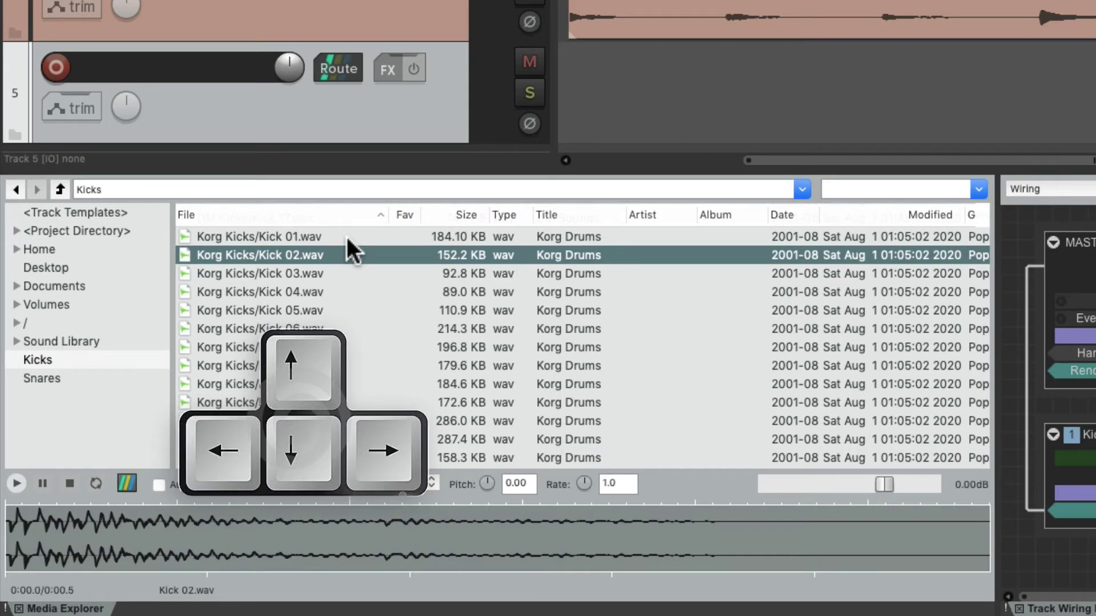
key(Down)
key(Down)
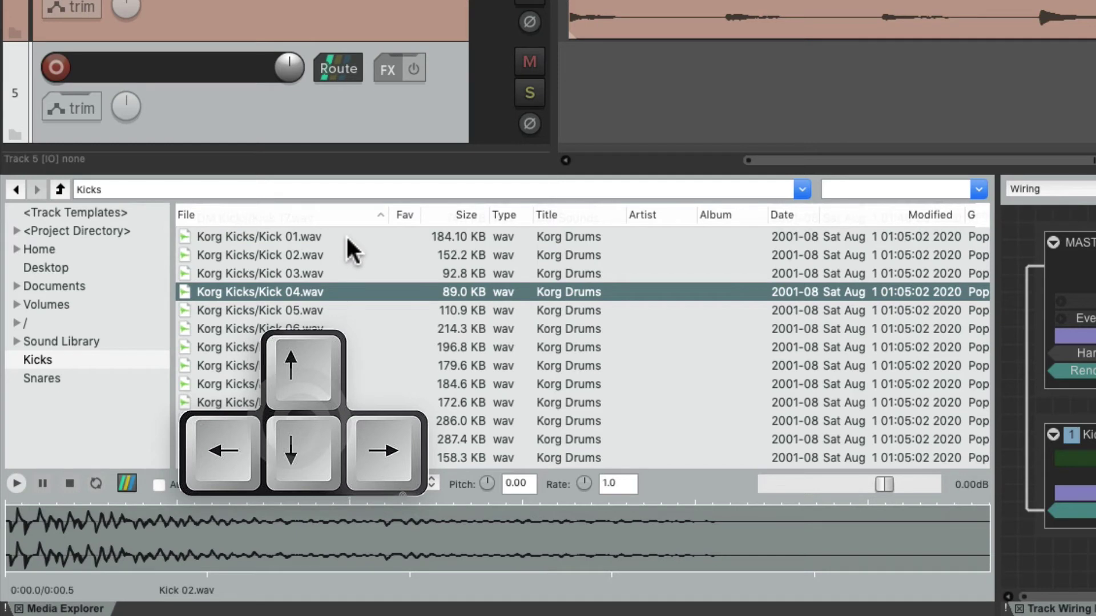
key(Right)
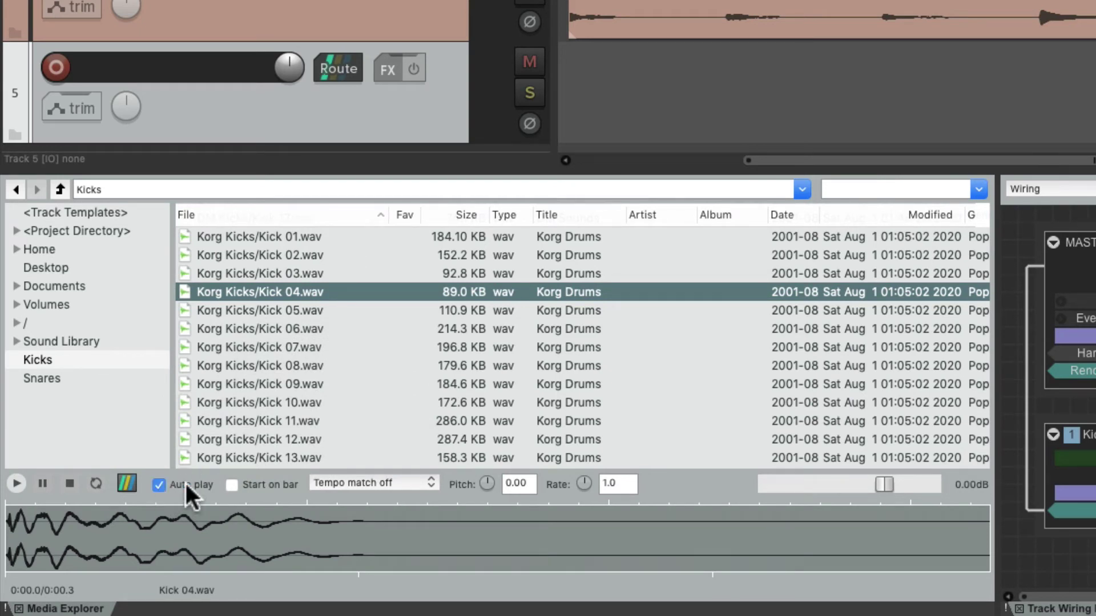
Audition Kick 05.wav through Kick 08.wav by selecting them with Auto play on
click(341, 310)
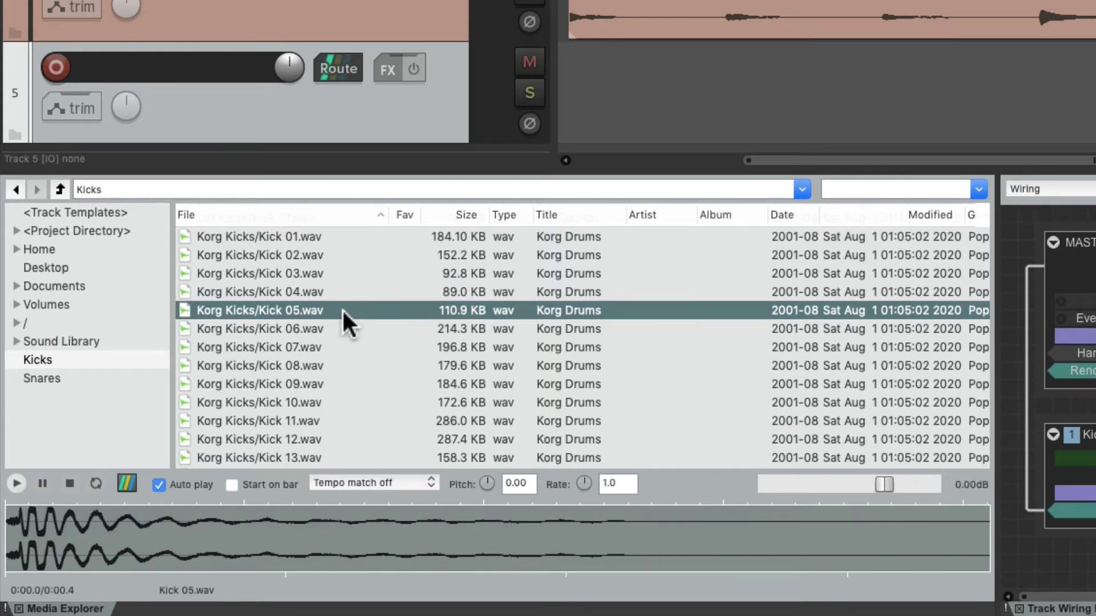
click(350, 326)
click(348, 341)
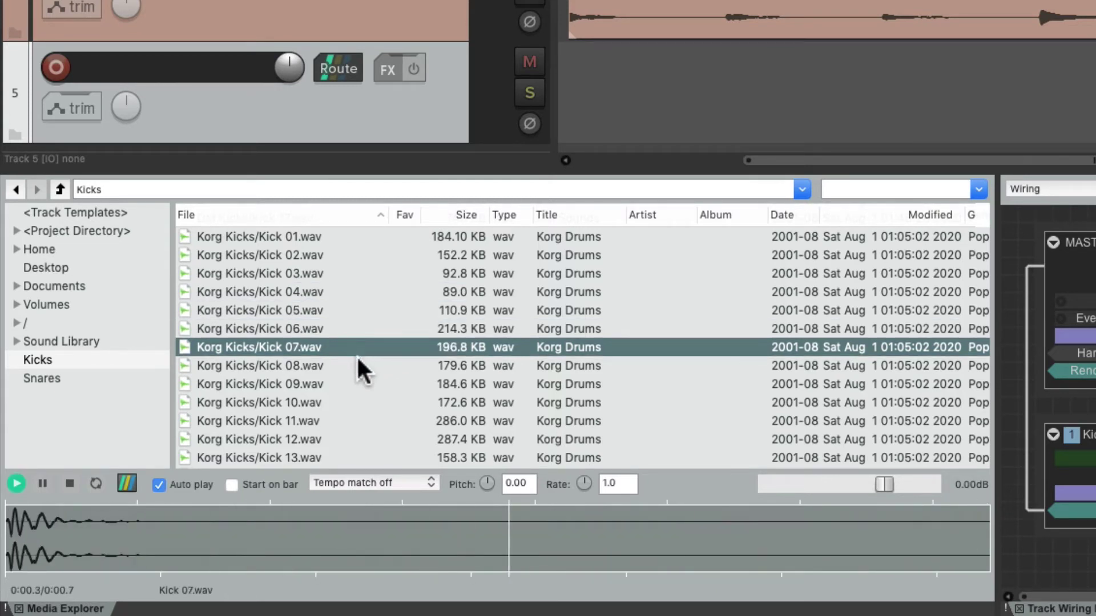
click(355, 362)
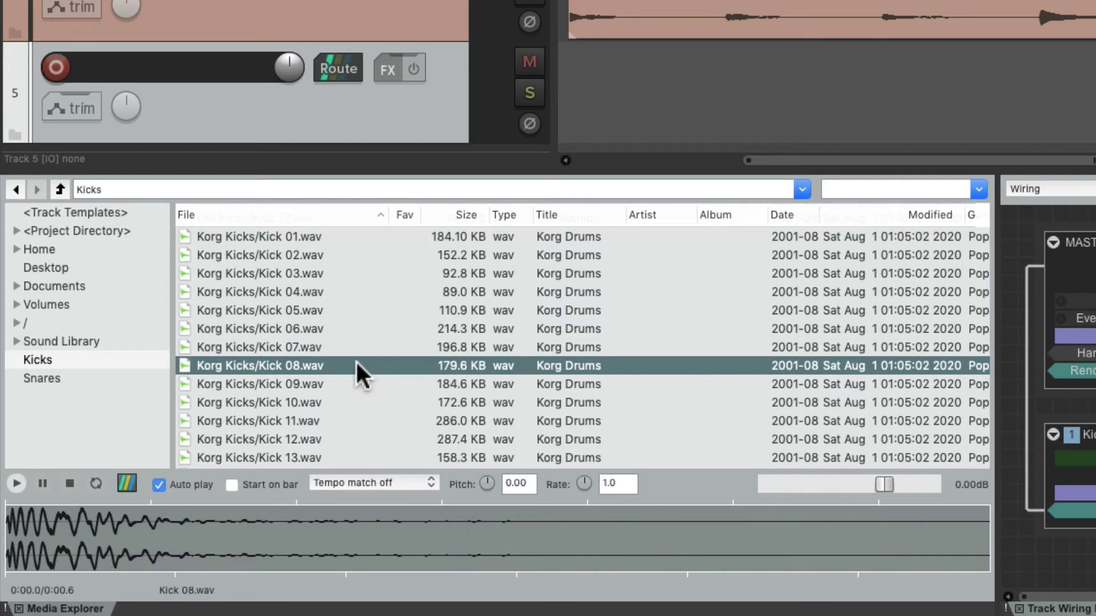
Loop the previews of Kick 06, 01, 02 and 03 with repeat on, and switch off Auto play and repeat
click(96, 484)
click(288, 328)
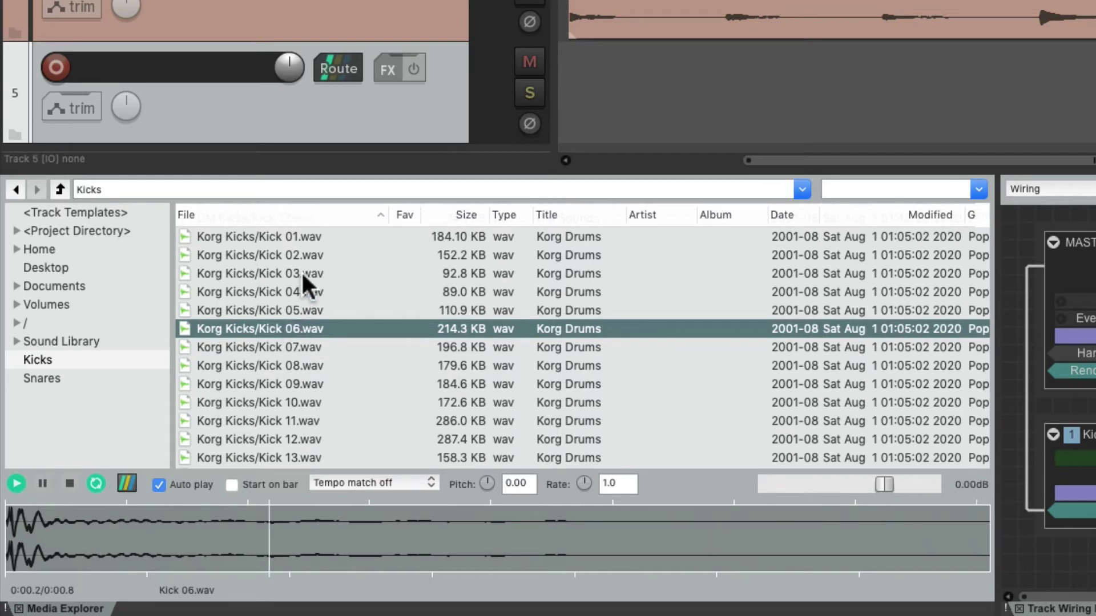
click(307, 238)
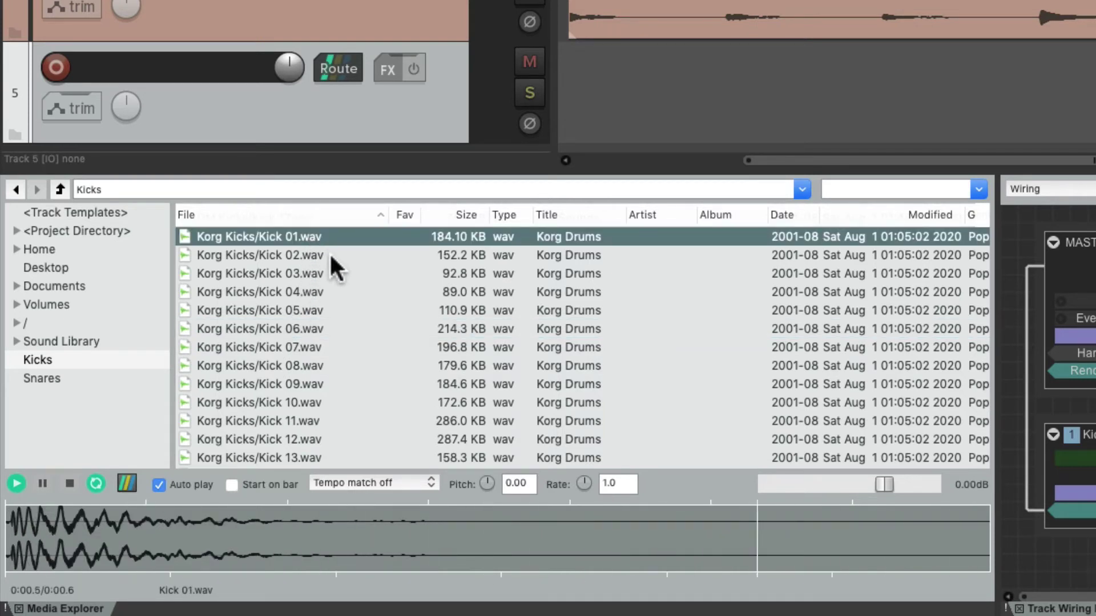
click(330, 255)
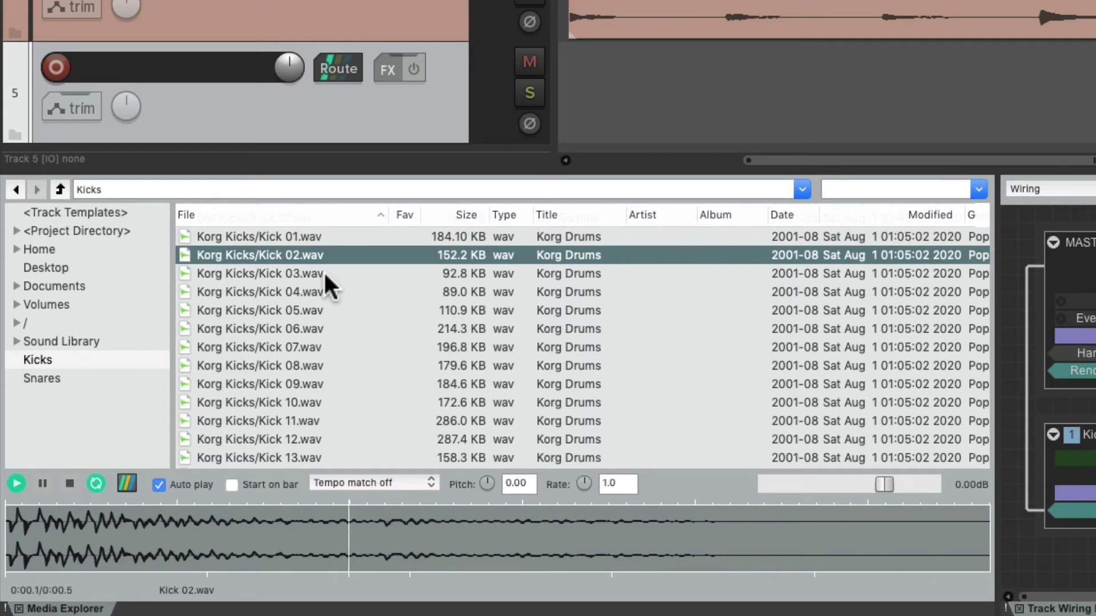
click(323, 272)
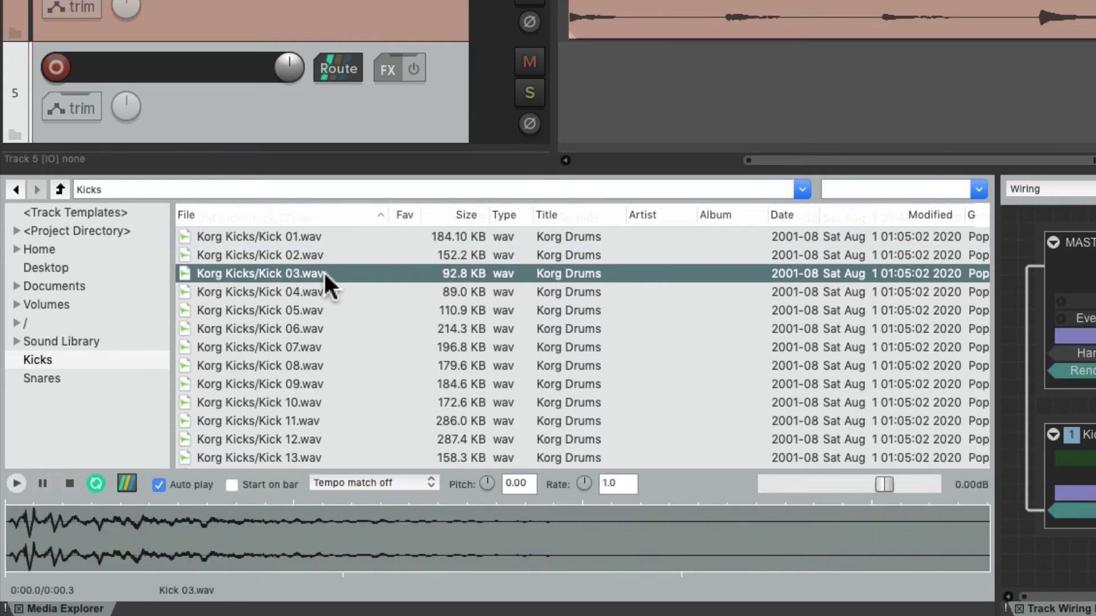
click(161, 484)
click(96, 483)
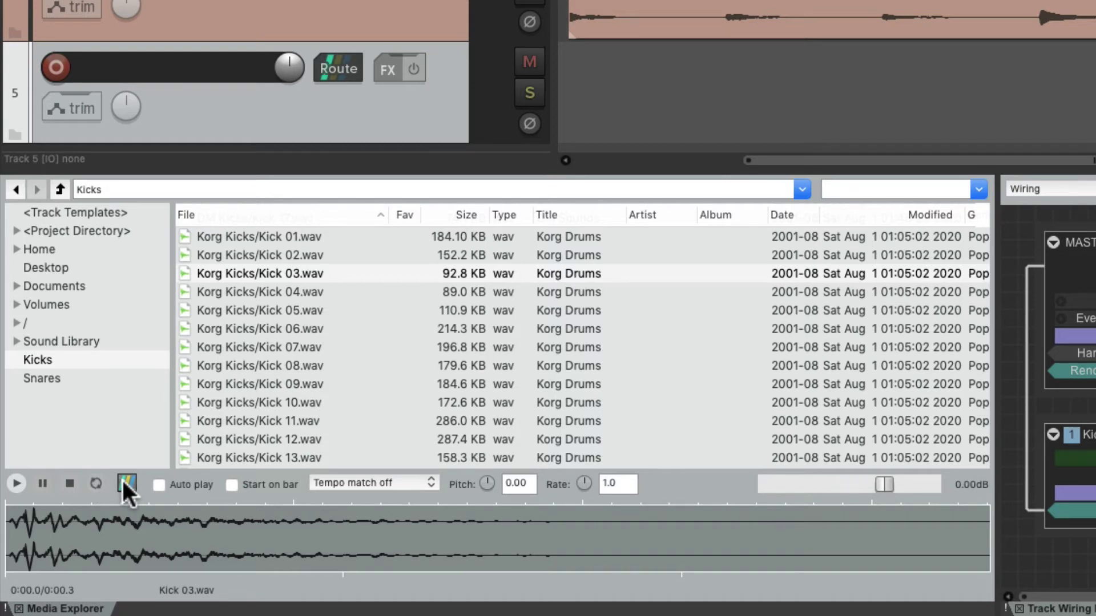
Set previews to play through the selected track and audition Kick 02.wav through Kick 04.wav on track 5
click(123, 482)
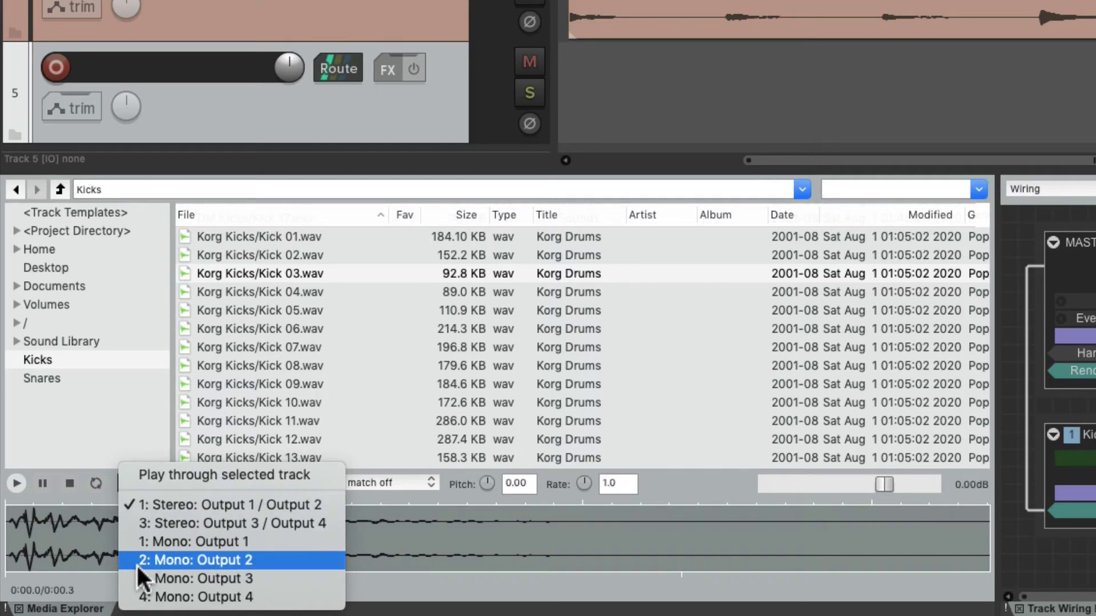
click(128, 480)
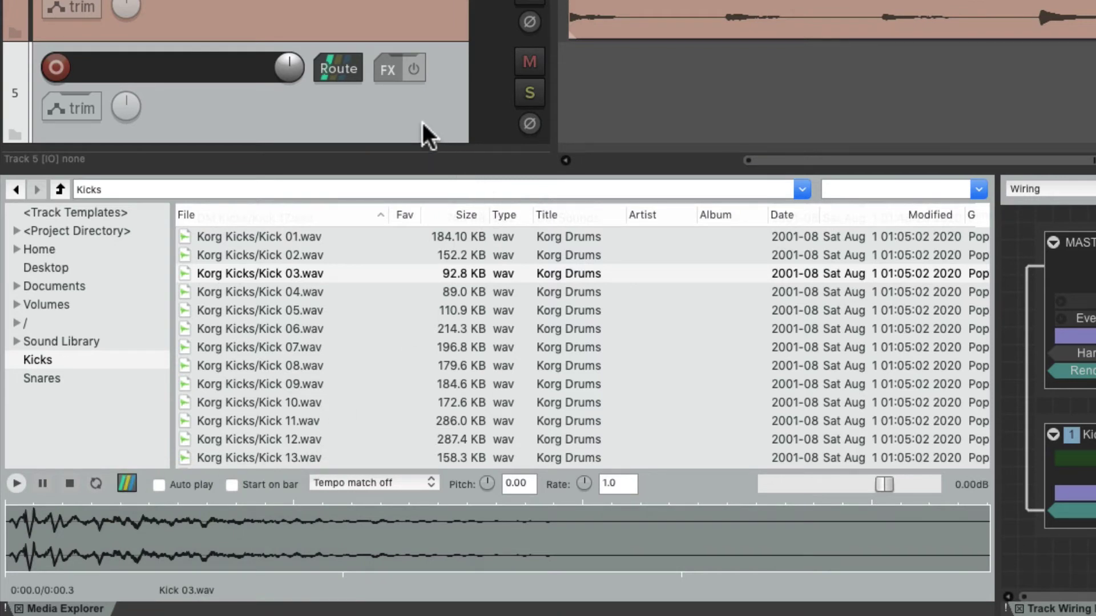
click(384, 259)
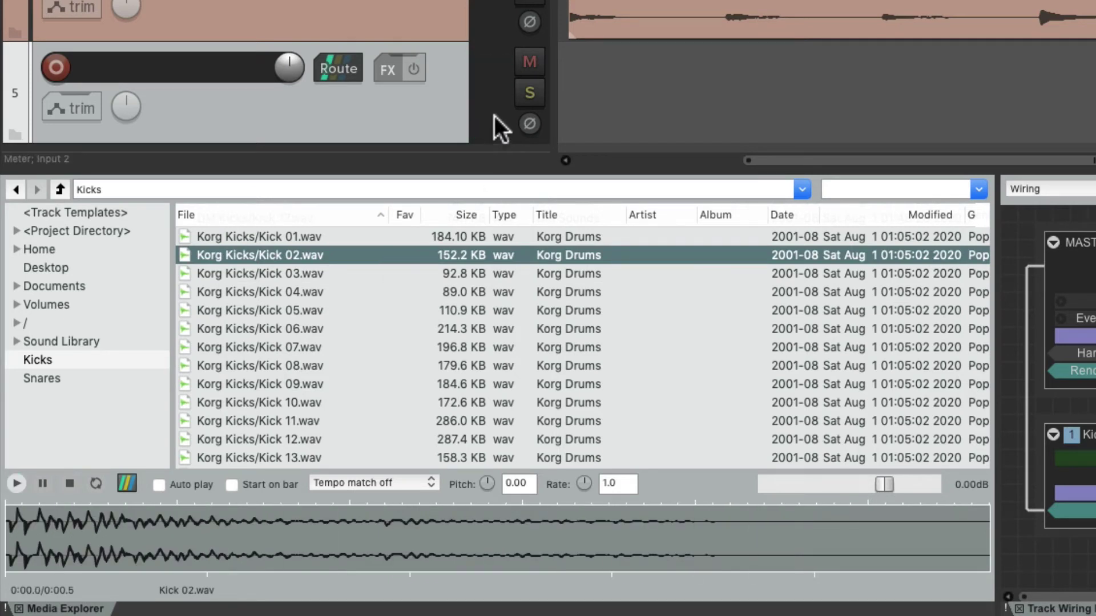
key(Down)
key(Down)
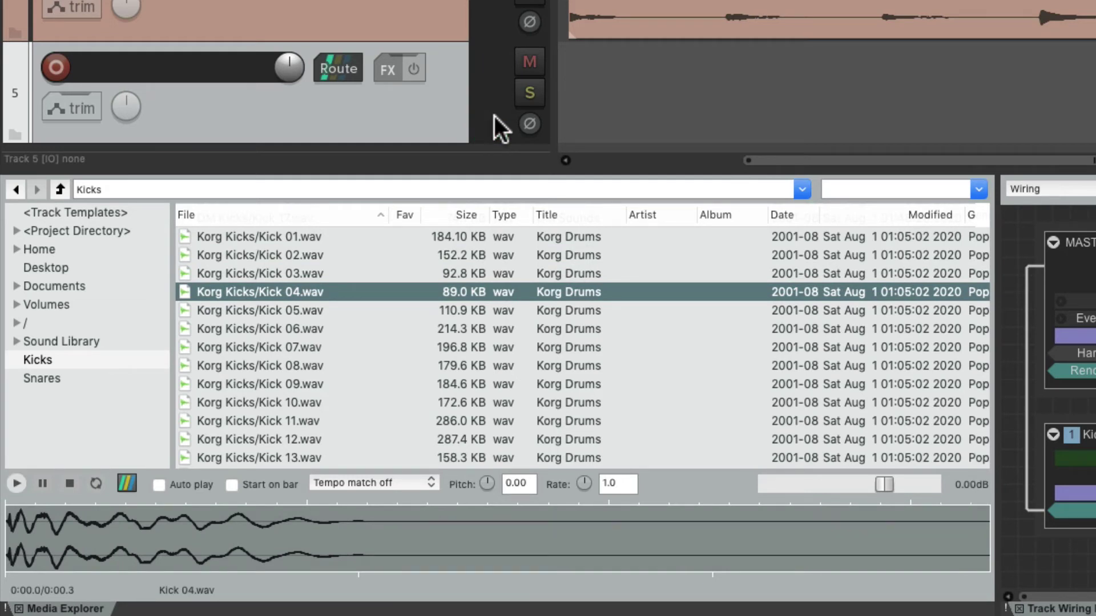
Open the Snares database and load the Drumverb FX chain on track 5
click(114, 378)
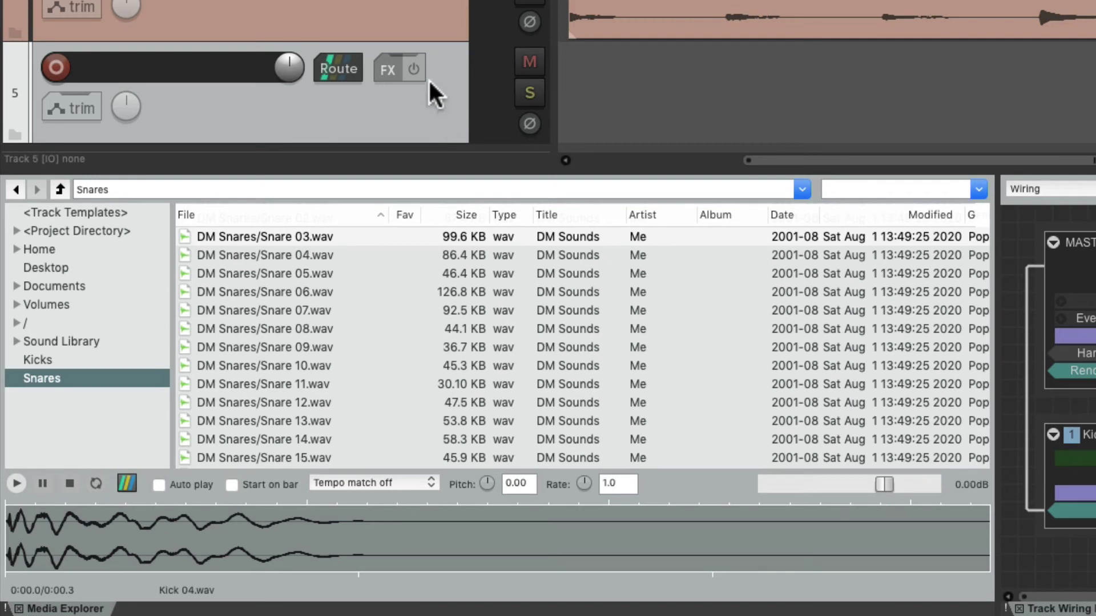
click(386, 68)
mouse_move(387, 114)
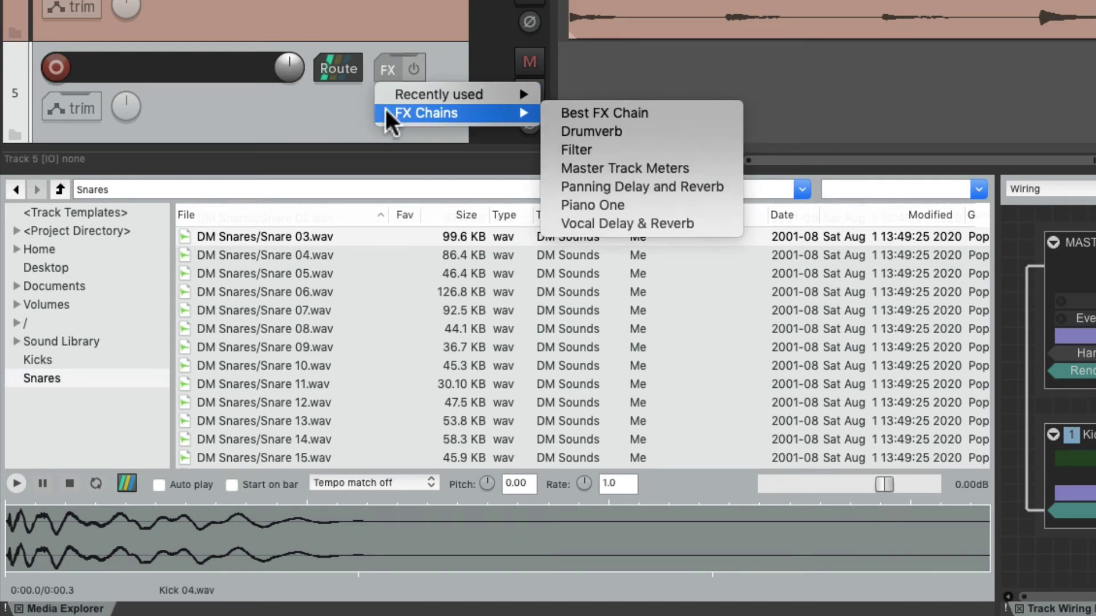
click(676, 127)
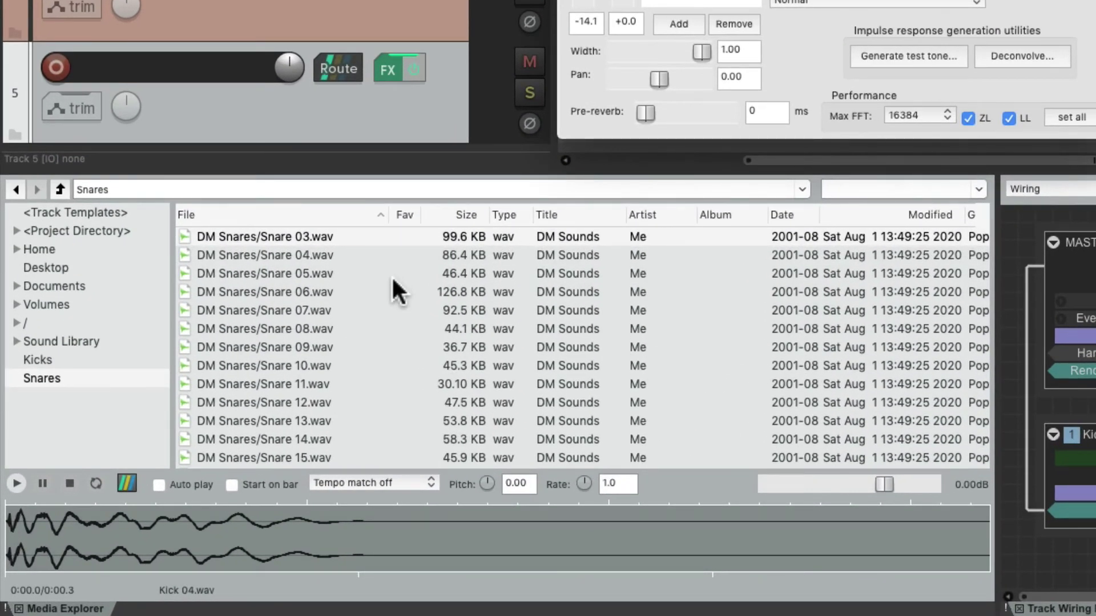
Audition DM Snares Snare 01.wav through Snare 03.wav through the effects on track 5
scroll(392, 275, up, 2)
click(324, 235)
key(space)
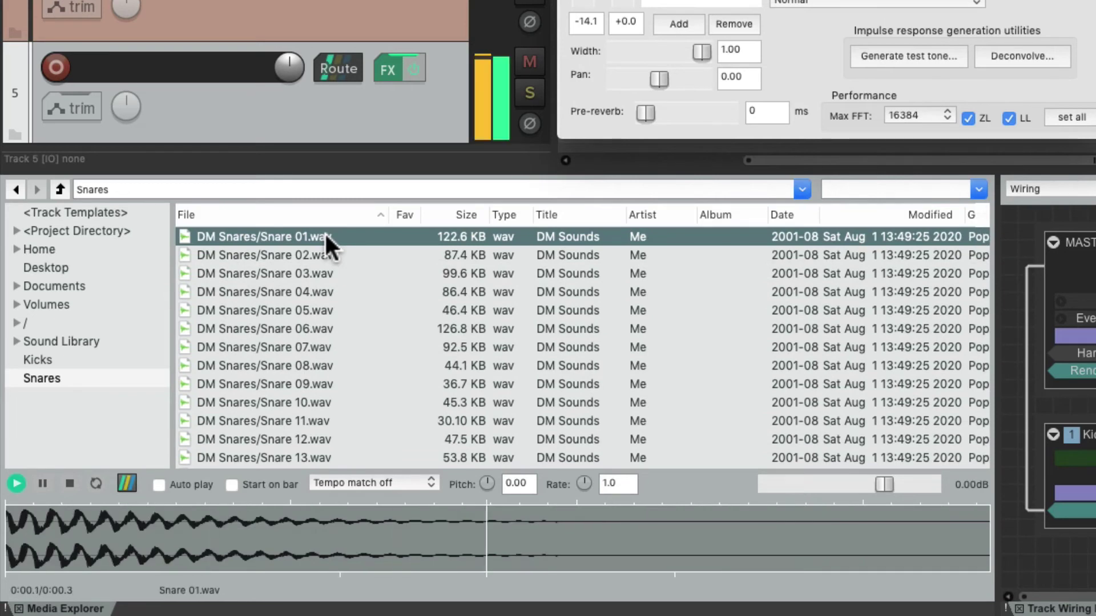
key(Down)
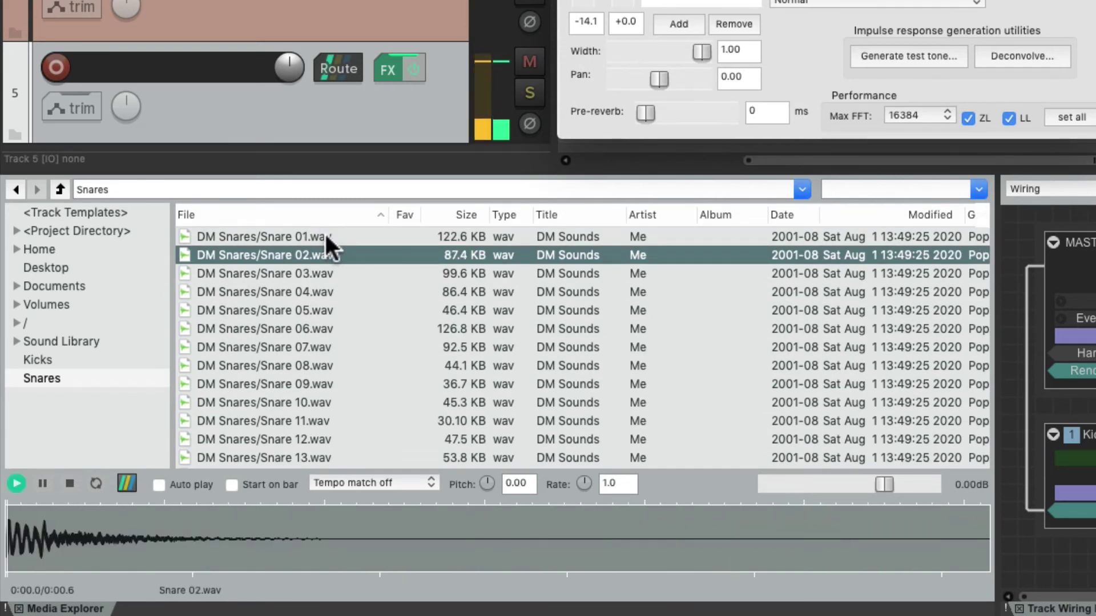
key(Down)
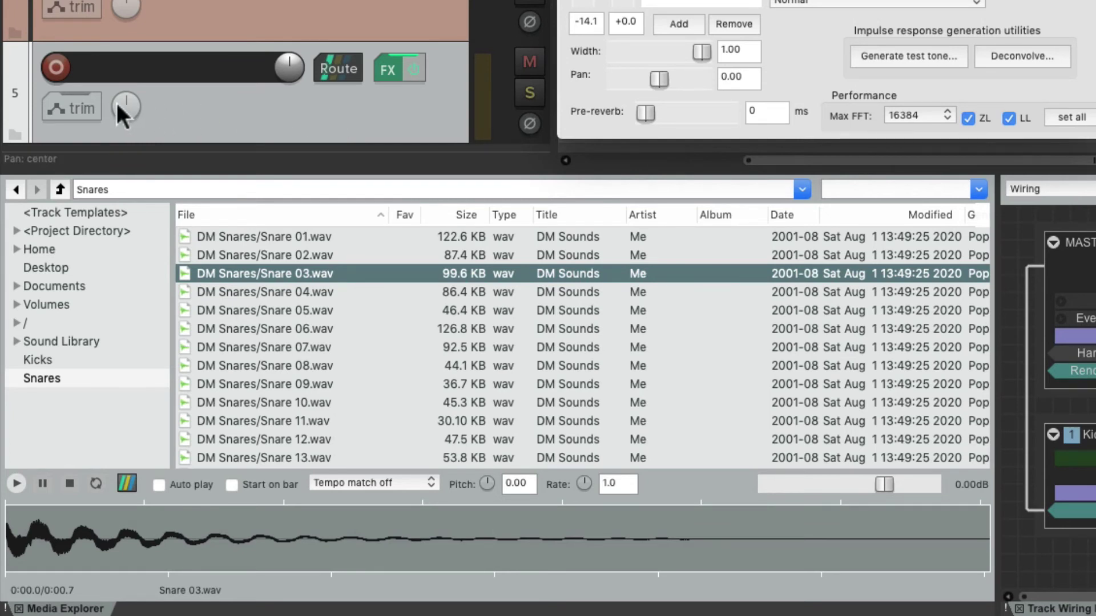
Pan track 5 to the left and audition Snare 04.wav through it
drag(117, 103, 124, 156)
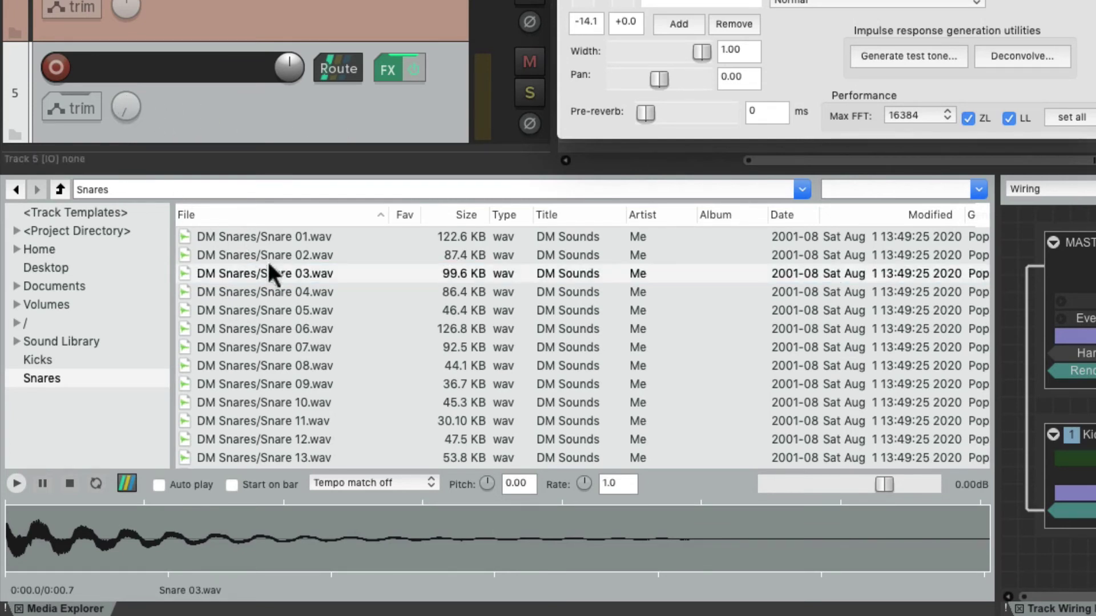
click(301, 287)
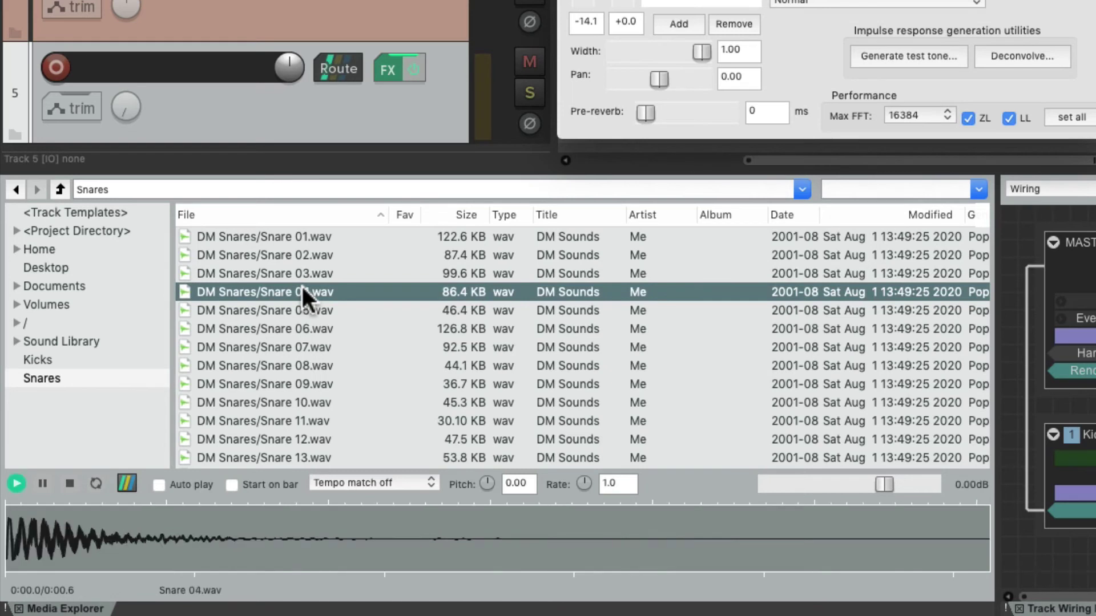
Audition DM Snares Snare 05.wav through Snare 07.wav through the panned effects track 5
key(Down)
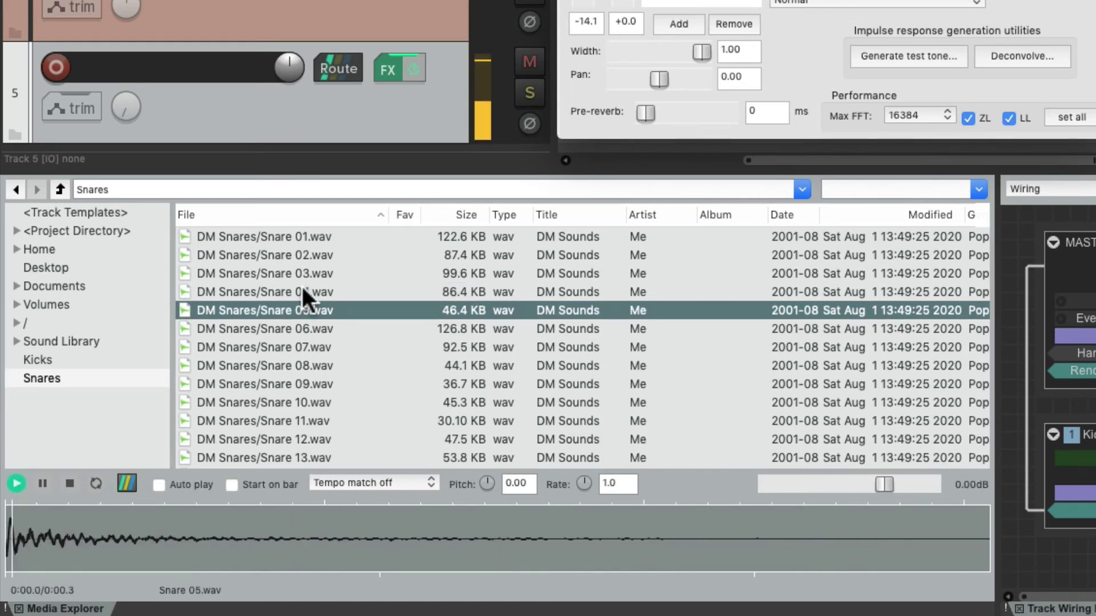
key(Down)
key(Down)
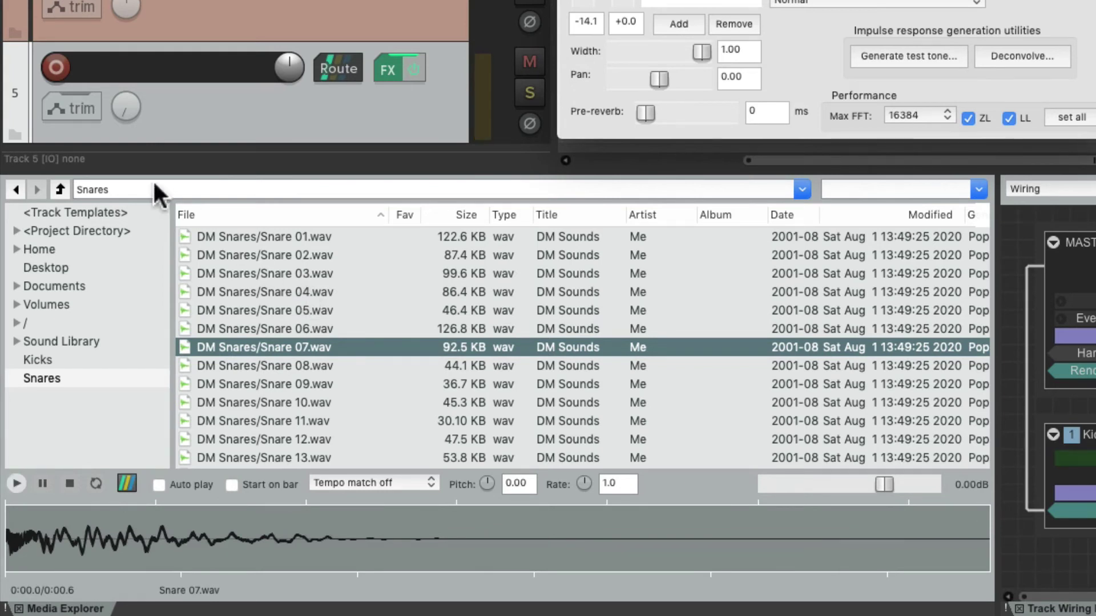
Reset track 5's pan to center and remove its FX chain
click(122, 109)
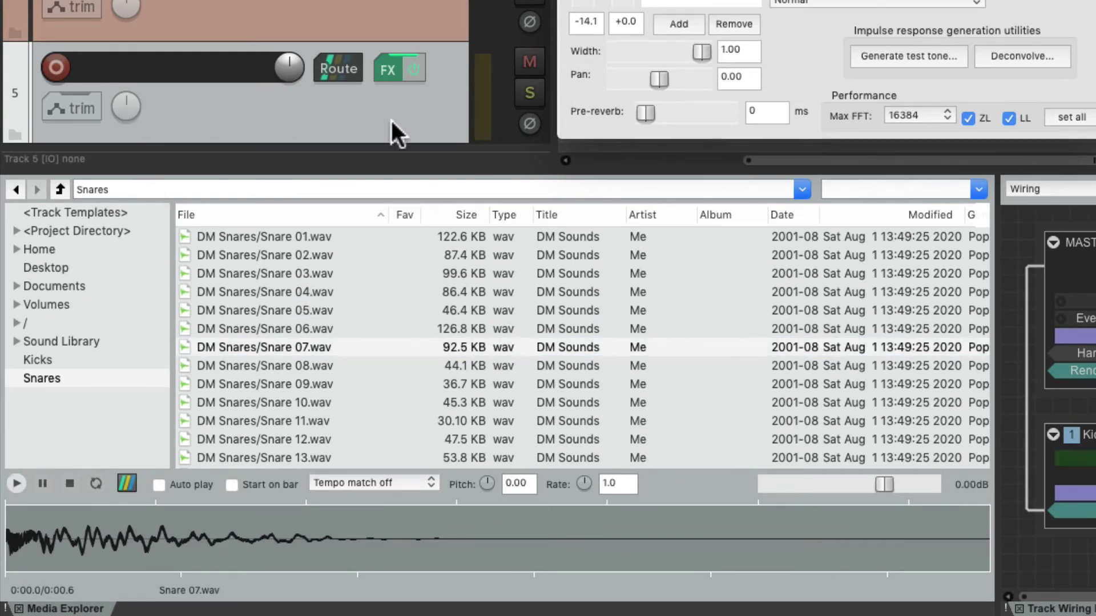
click(388, 66)
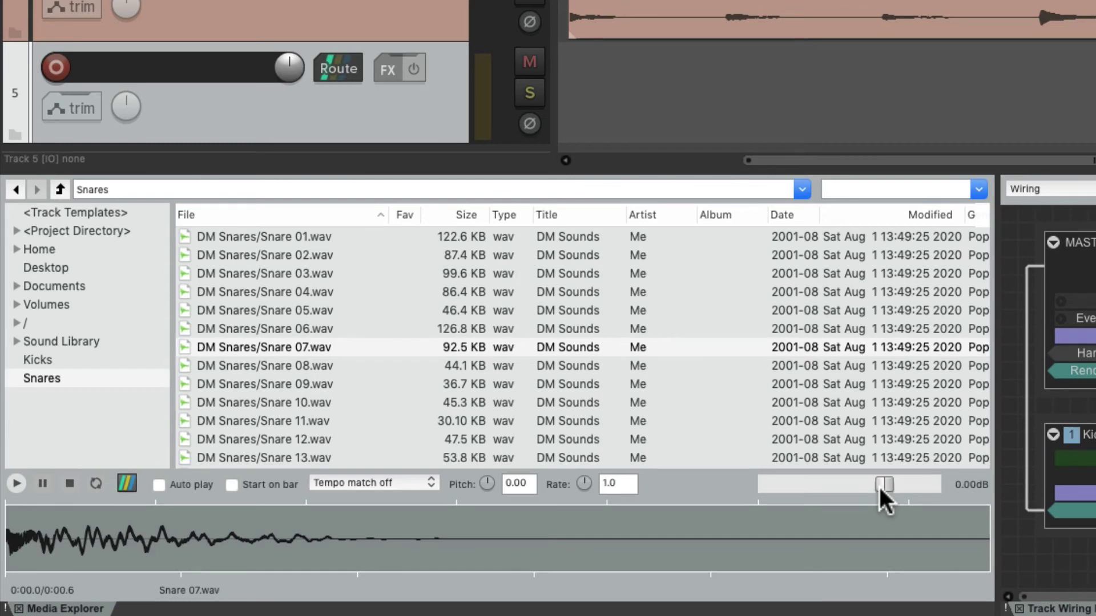
Lower the preview volume to -6.15 dB and audition DM Snares Snare 08.wav through Snare 10.wav
mouse_move(880, 486)
mouse_down()
mouse_move(835, 484)
mouse_move(908, 483)
mouse_move(863, 496)
mouse_up()
click(669, 364)
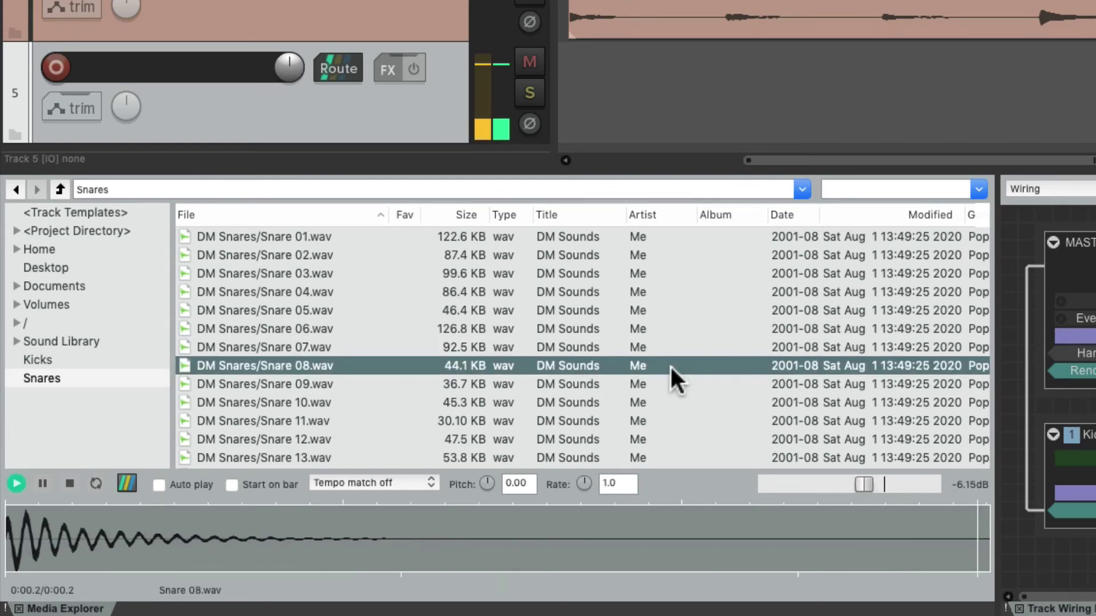
key(Down)
key(Down)
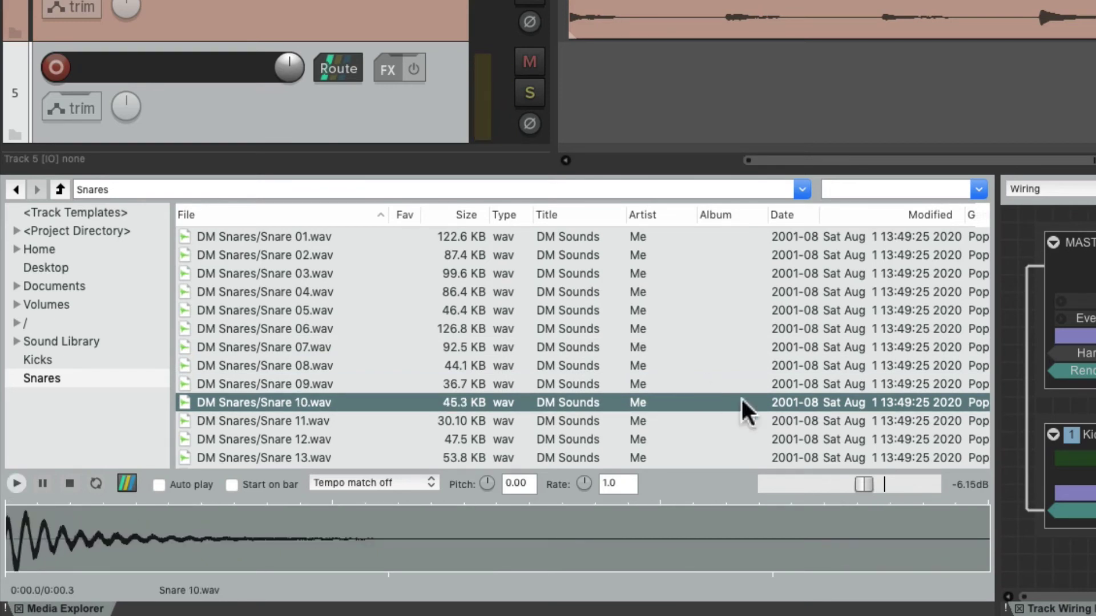
Enable applying the preview volume to inserted media items and insert Snare 10.wav on track 5
right_click(679, 477)
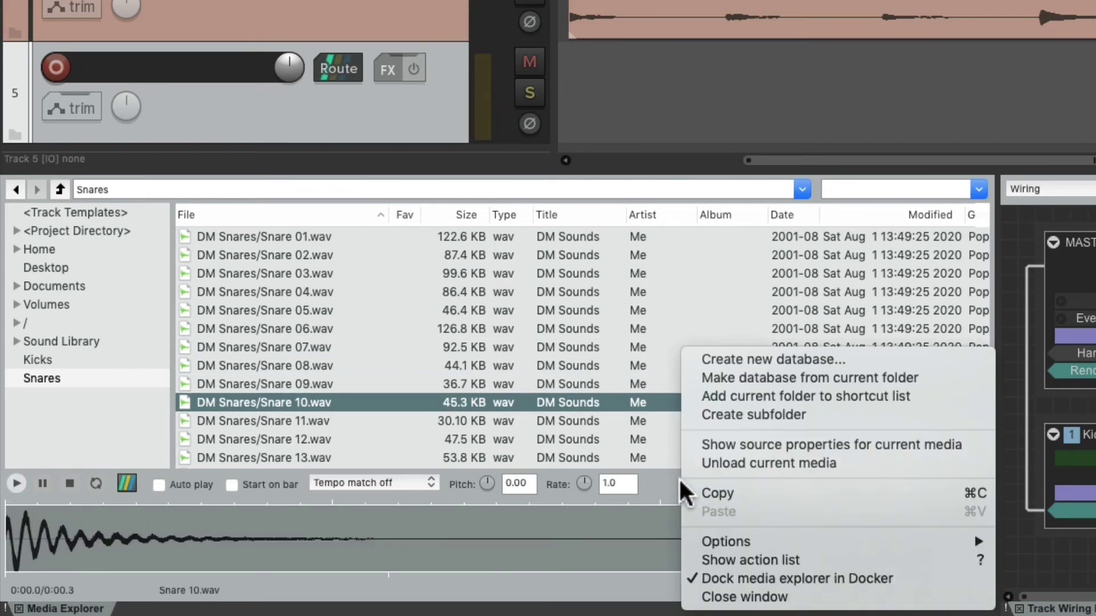
mouse_move(688, 542)
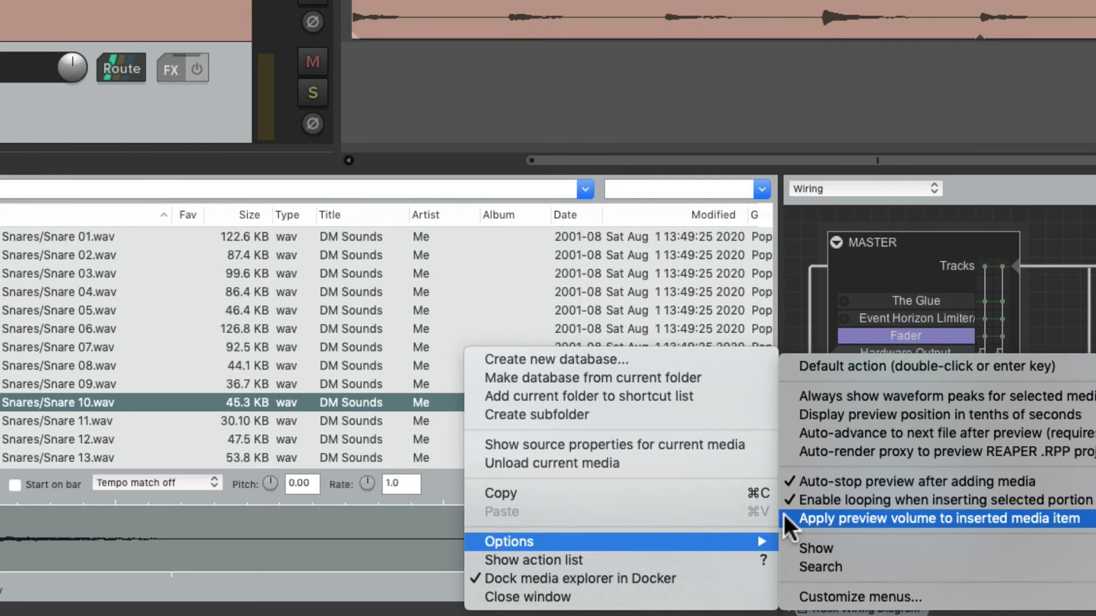
click(783, 515)
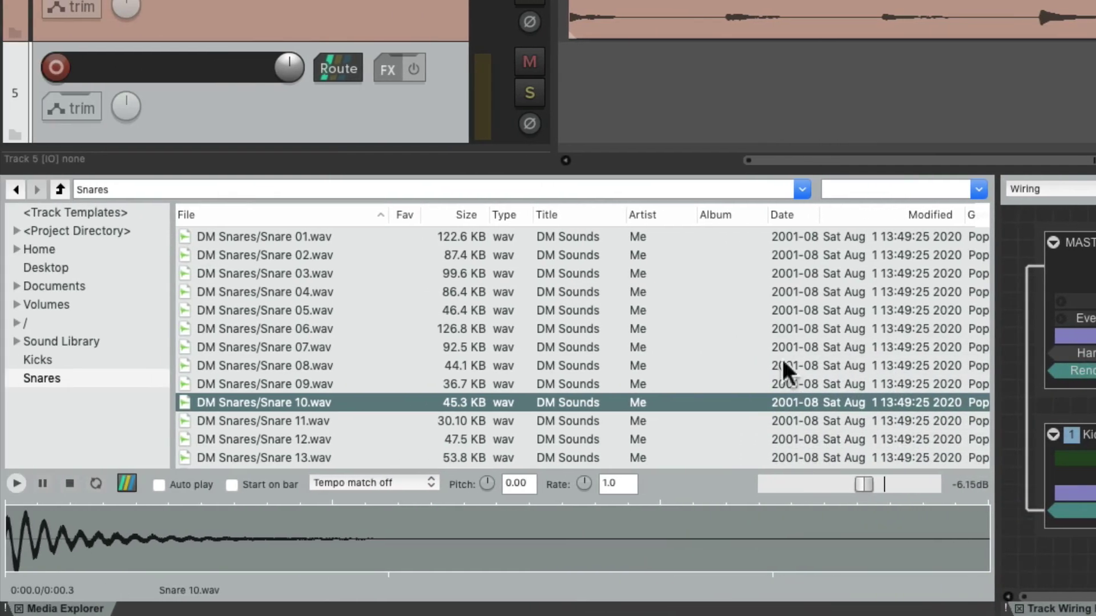
drag(413, 398, 784, 100)
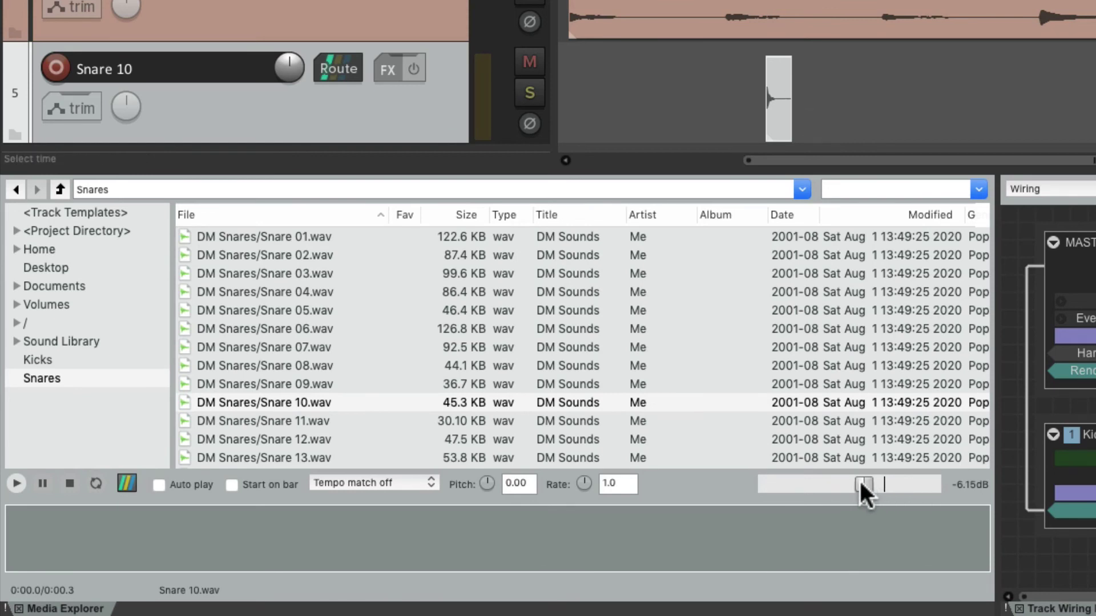
Try inserting Snare 10.wav on track 5 at preview volumes of -18.3 dB and +7.49 dB, and undo the snare insertions
drag(861, 485, 828, 485)
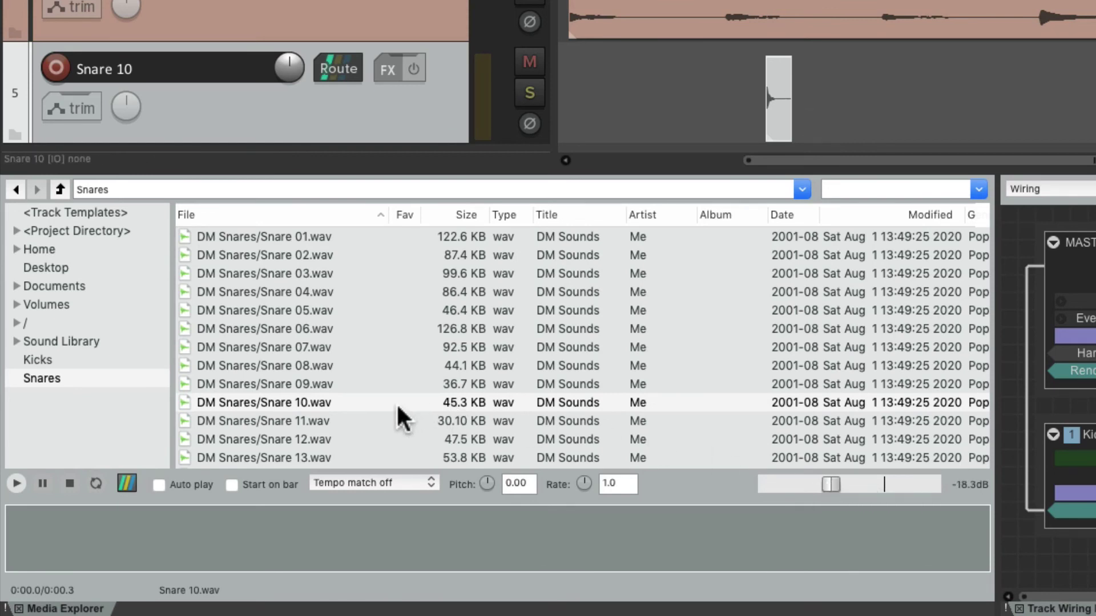
drag(396, 402, 851, 115)
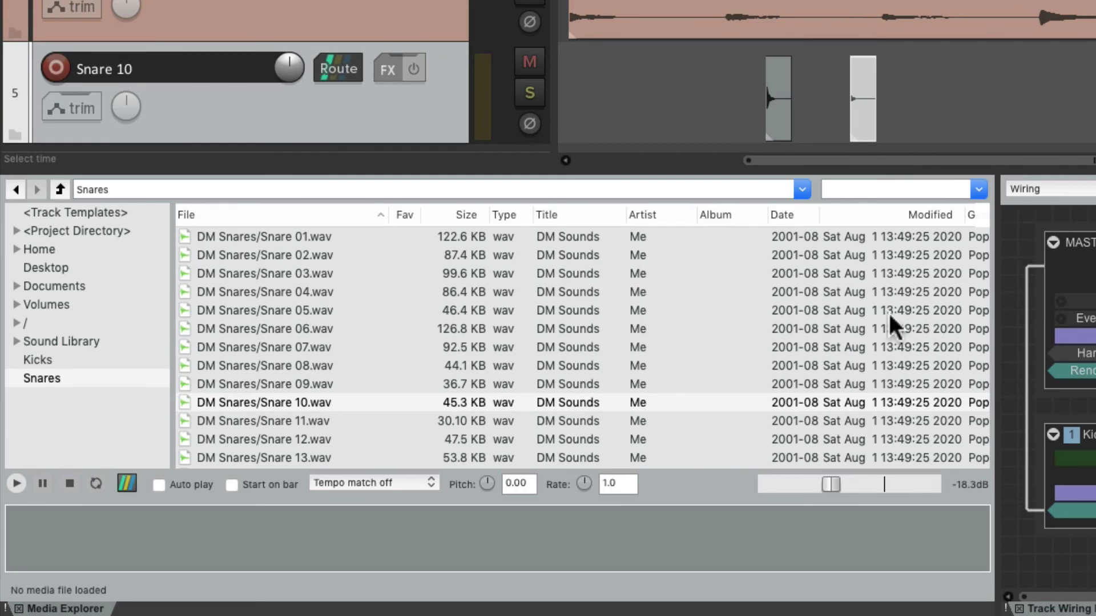
drag(844, 486, 865, 473)
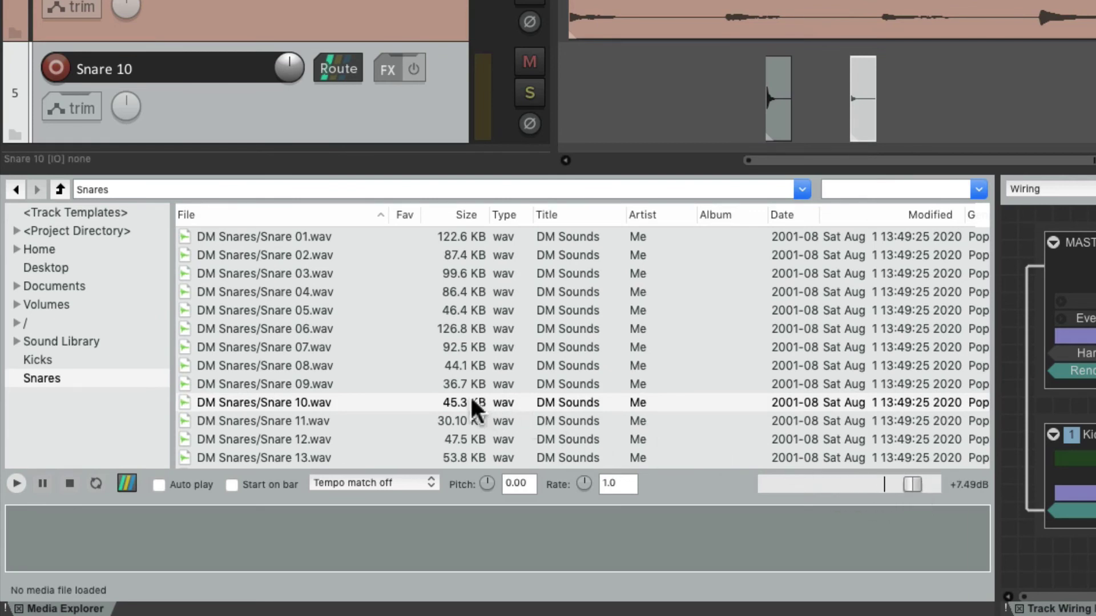
drag(381, 402, 643, 142)
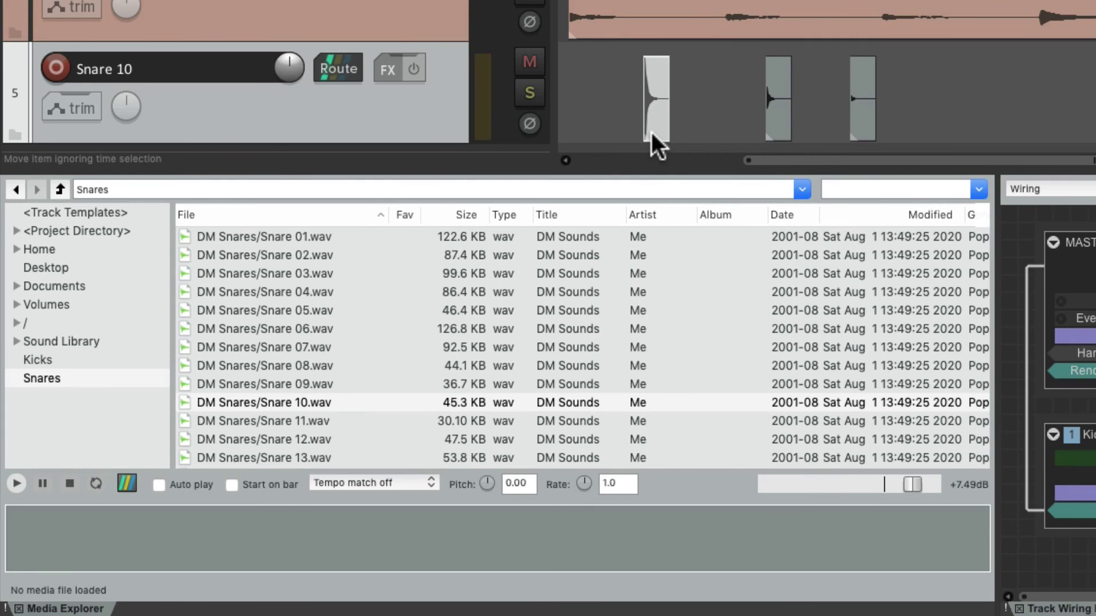
key(super+z)
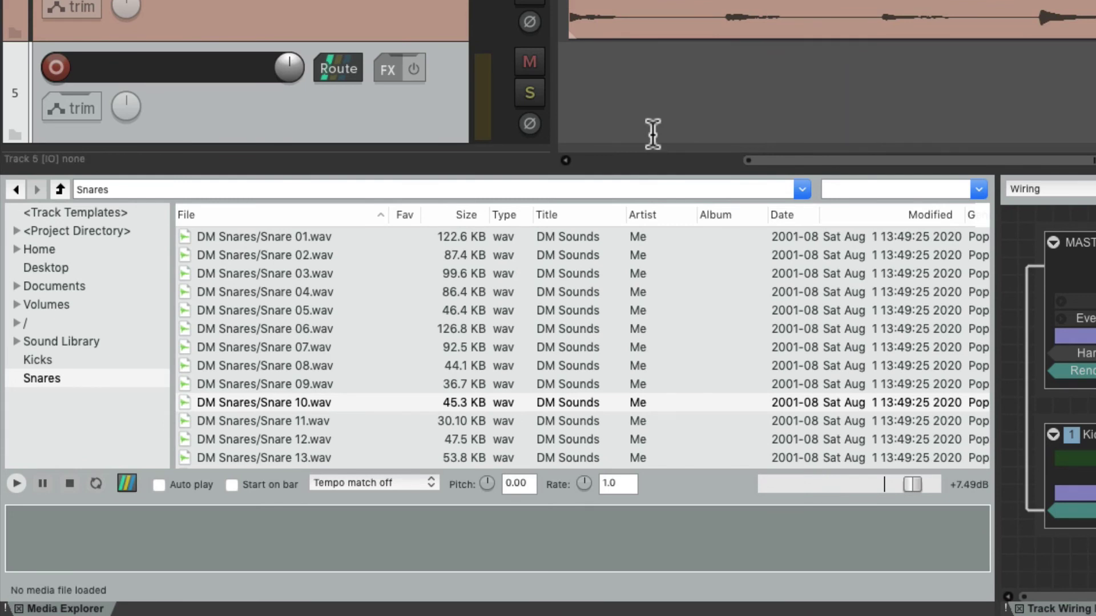
Turn off applying the preview volume to inserted media items and reset the preview volume to 0.00 dB
right_click(706, 478)
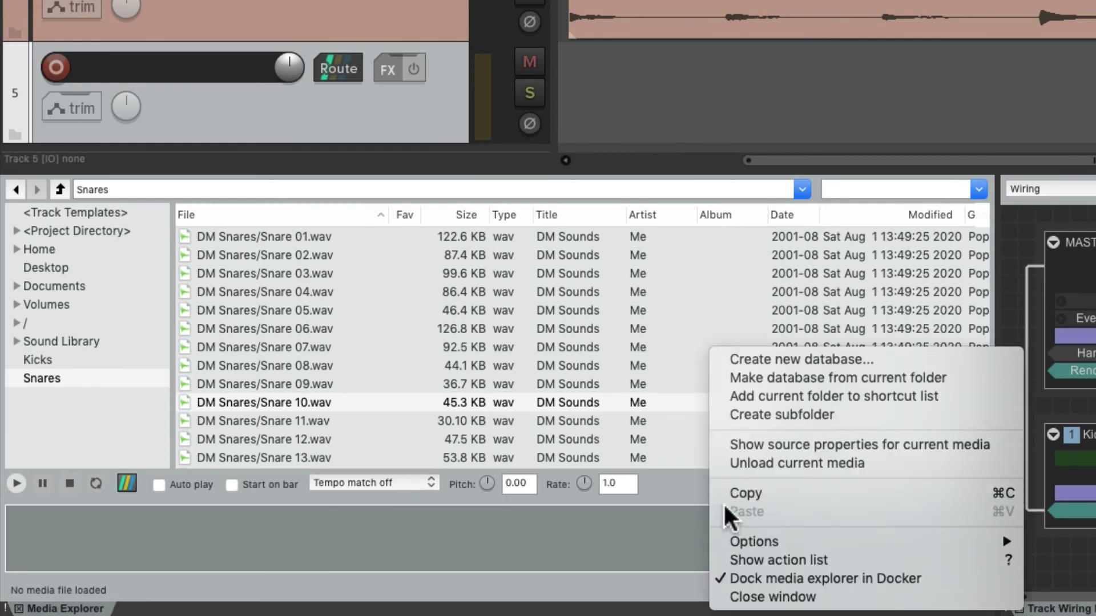
mouse_move(721, 539)
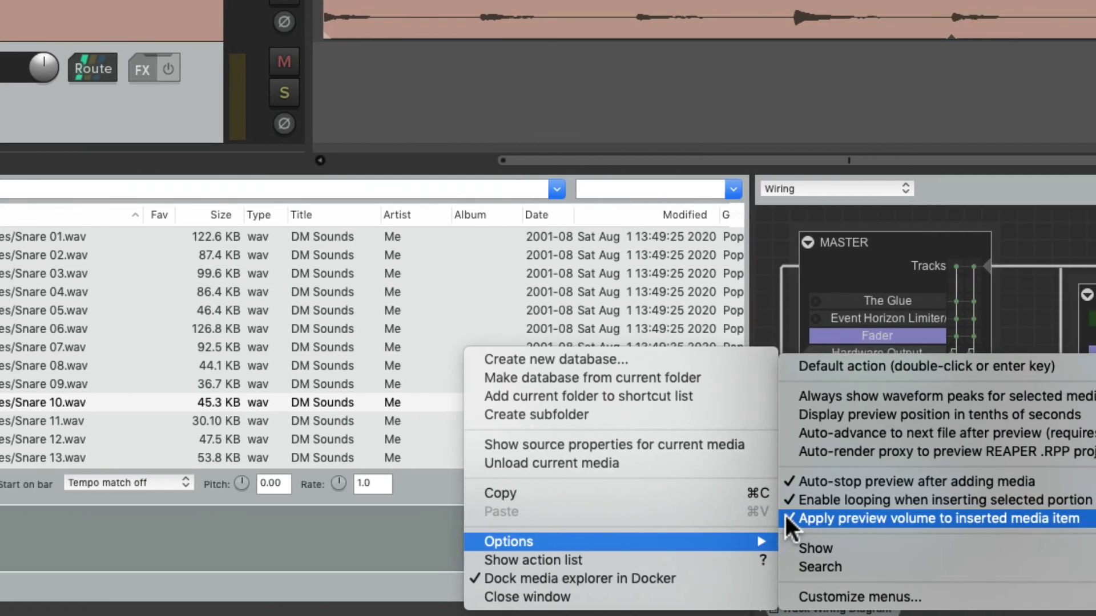
click(785, 515)
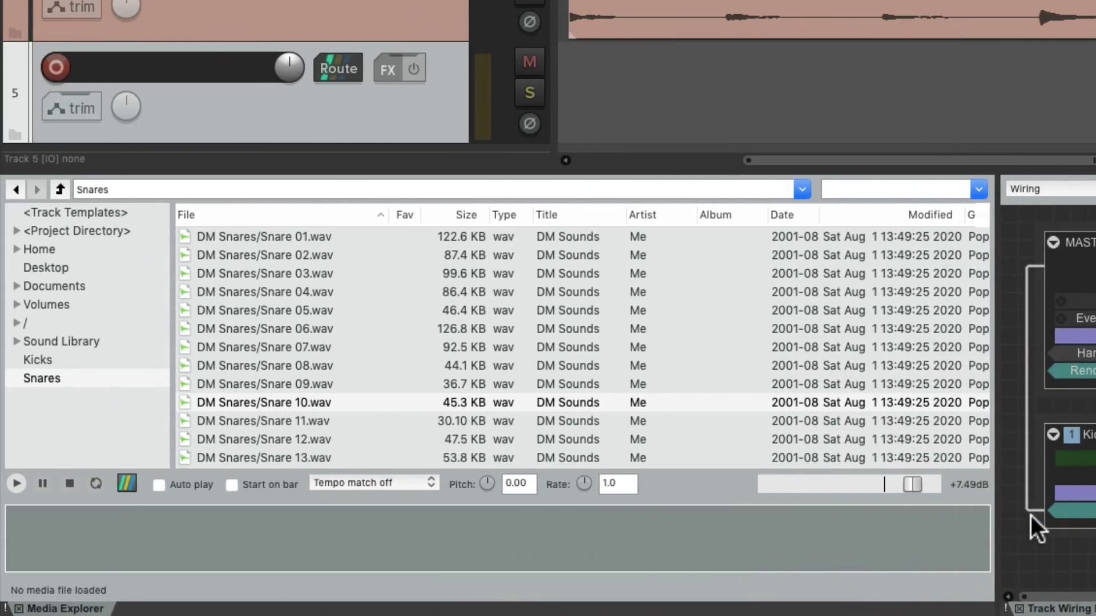
double_click(913, 482)
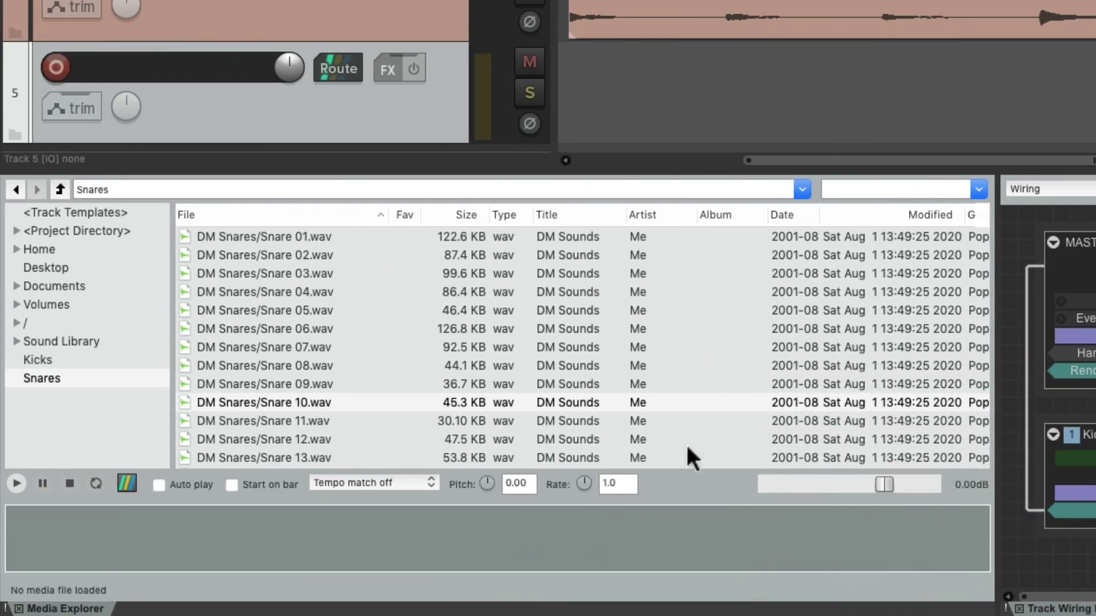
Open the Kicks database, audition Korg Kicks Kick 01.wav through Kick 04.wav, and mark Kick 04.wav as a favorite
click(117, 360)
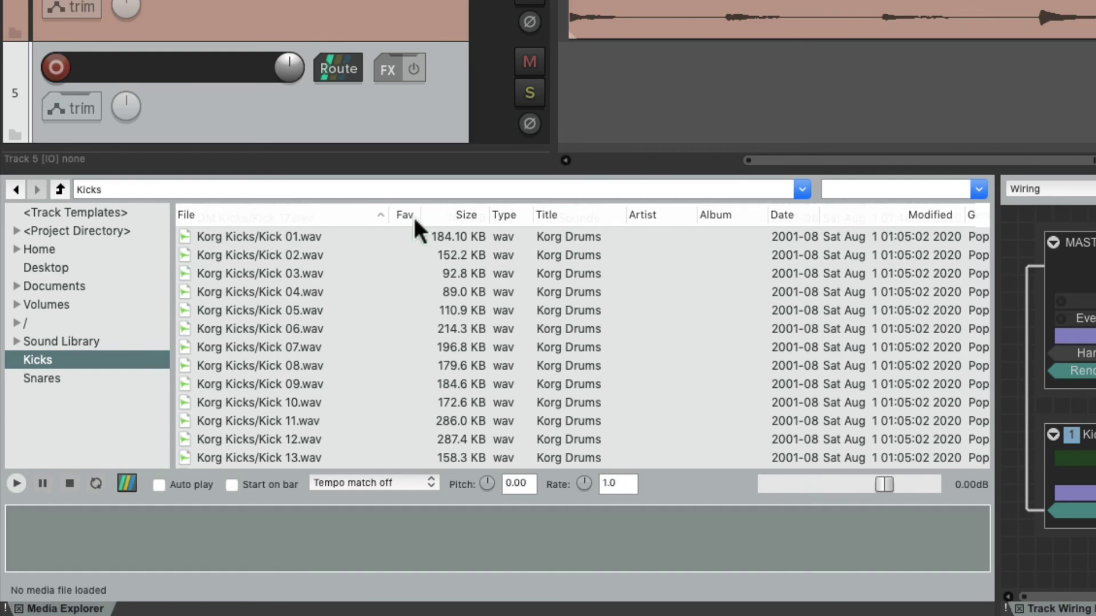
click(349, 247)
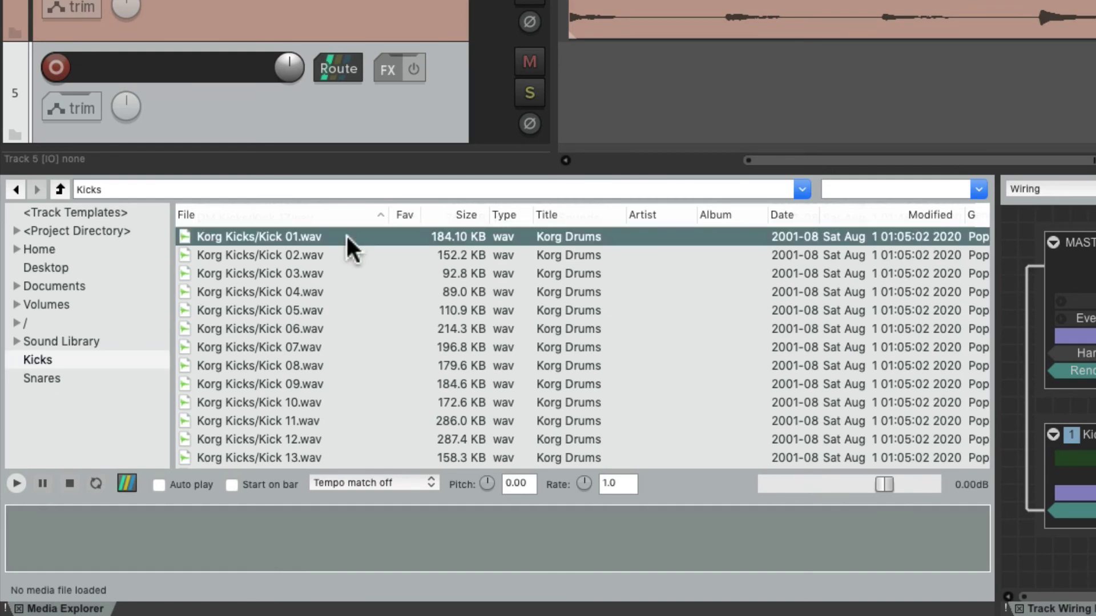
key(space)
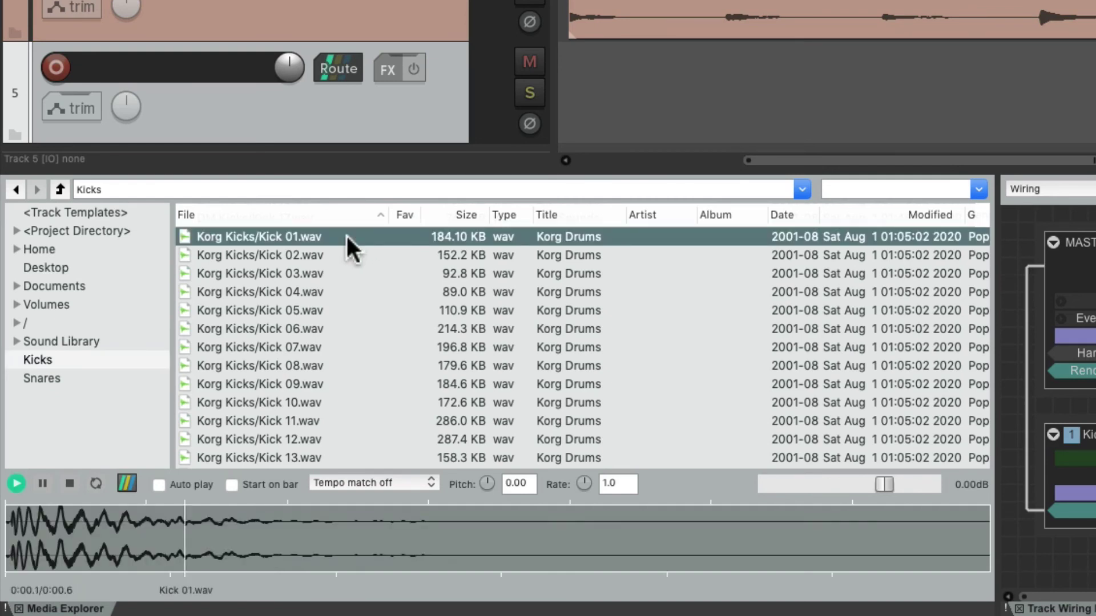
key(Down)
key(Down)
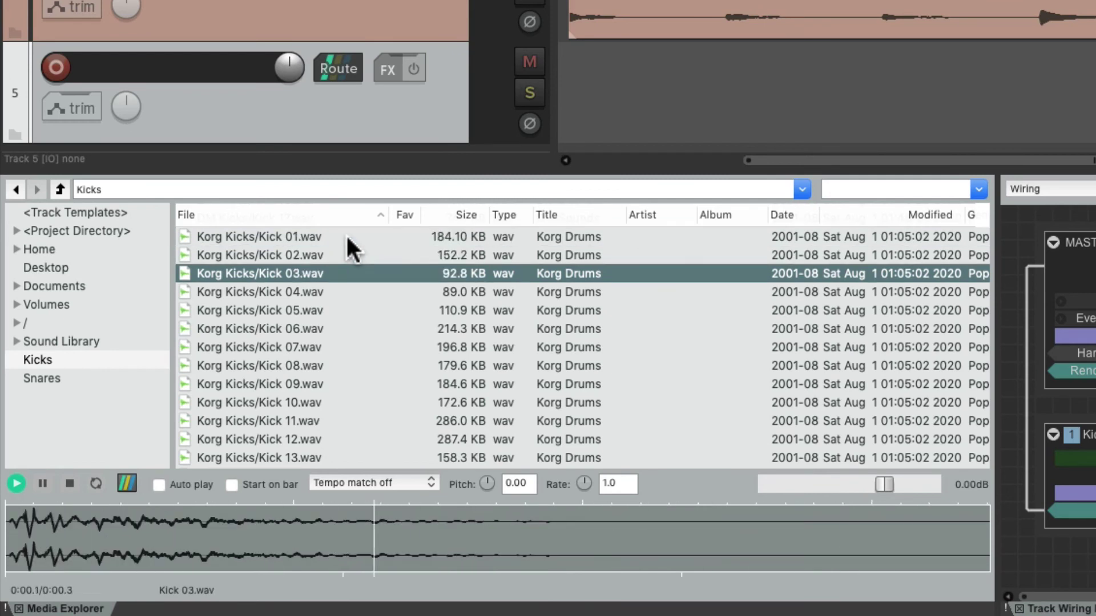
key(Down)
key(space)
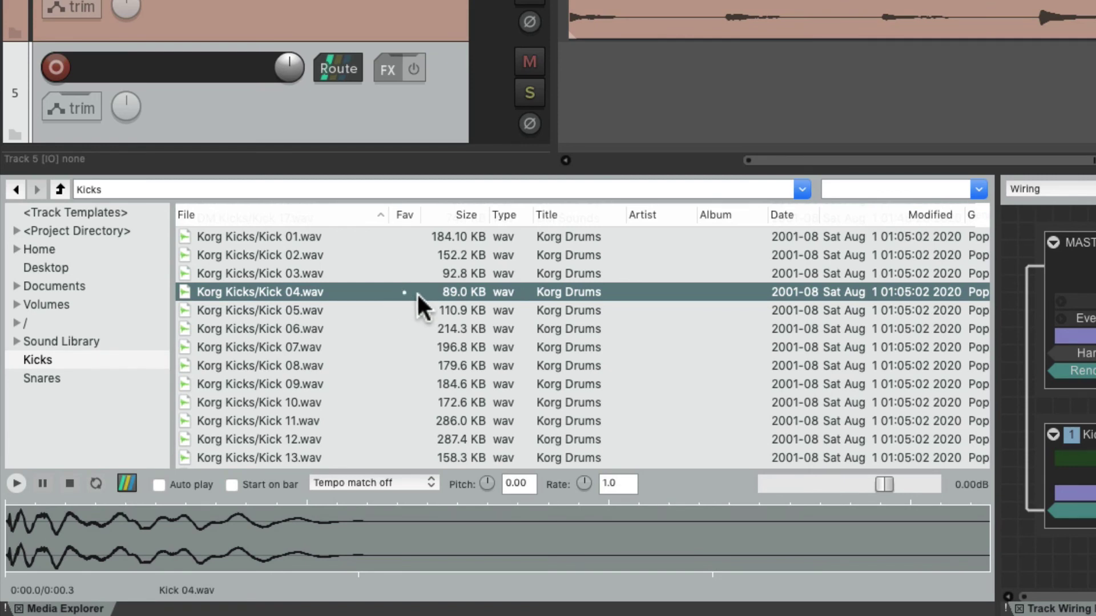
Audition Korg Kicks Kick 05.wav and Kick 06.wav, marking Kick 05.wav as a favorite
key(Down)
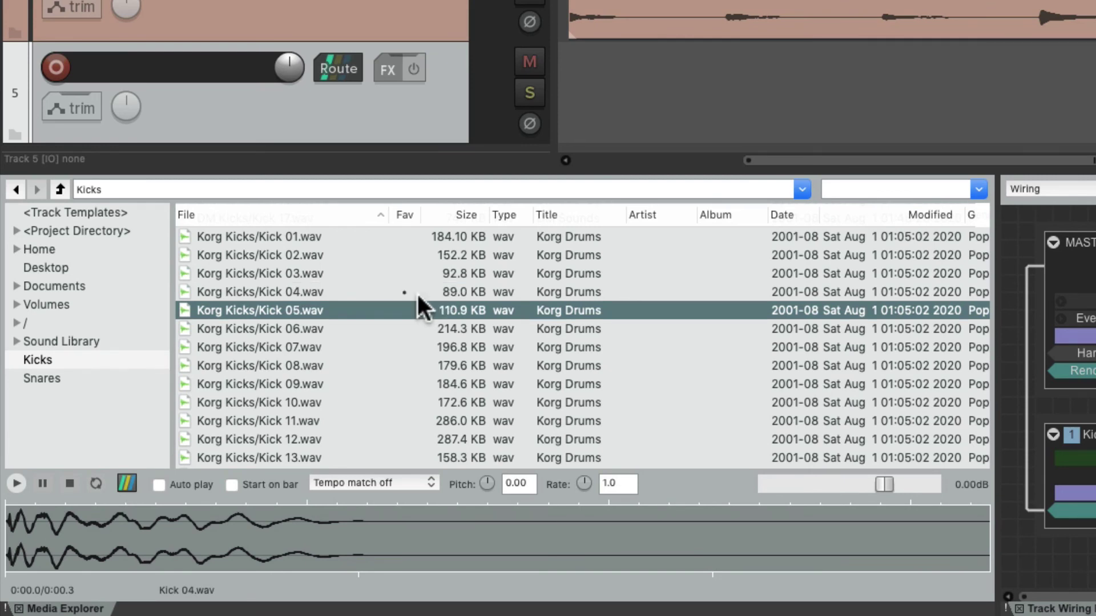
key(space)
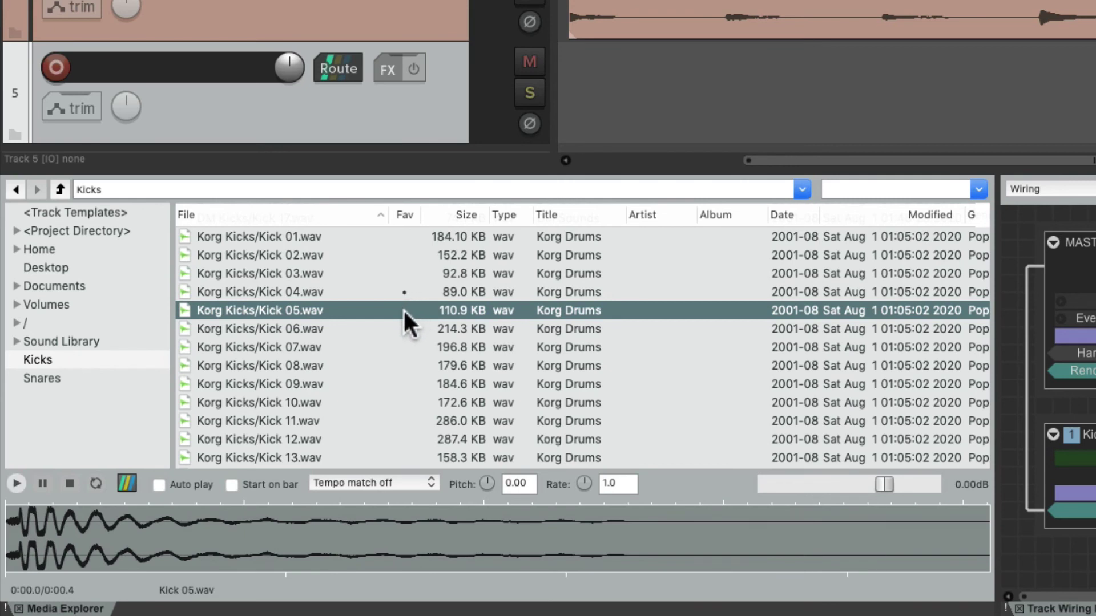
key(Down)
key(space)
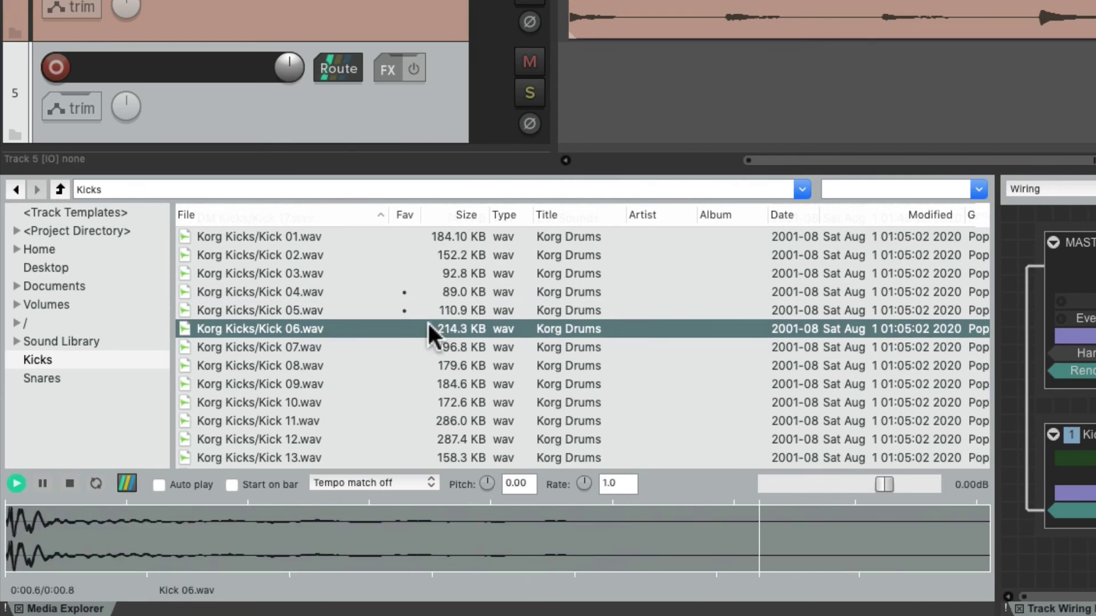
Audition Korg Kicks Kick 07.wav through Kick 09.wav and mark Kick 08.wav and Kick 09.wav as favorites
key(Down)
key(Down)
key(Down)
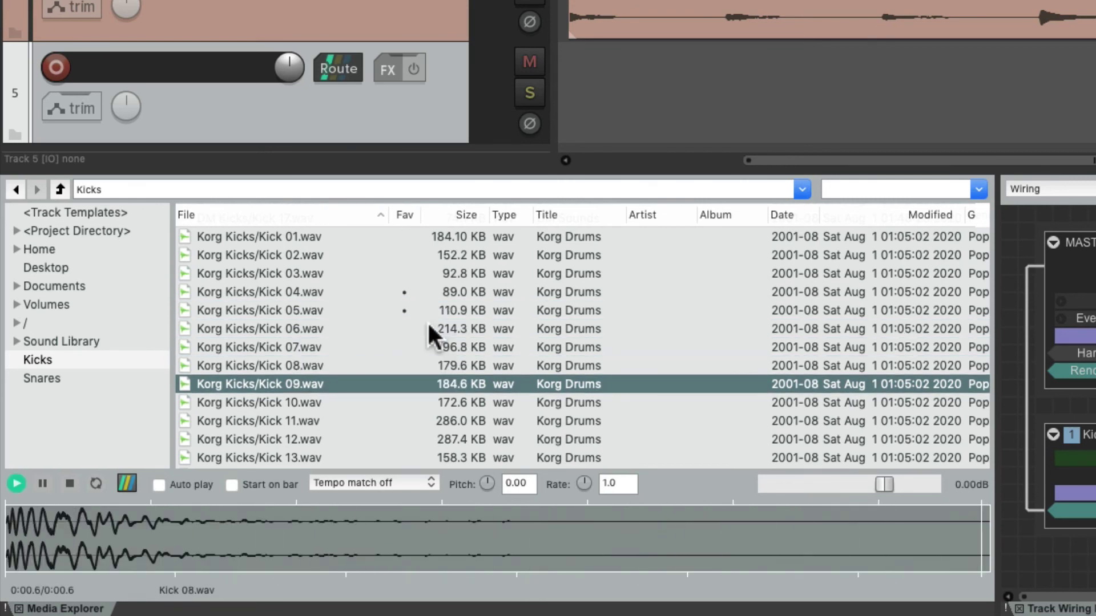
click(406, 364)
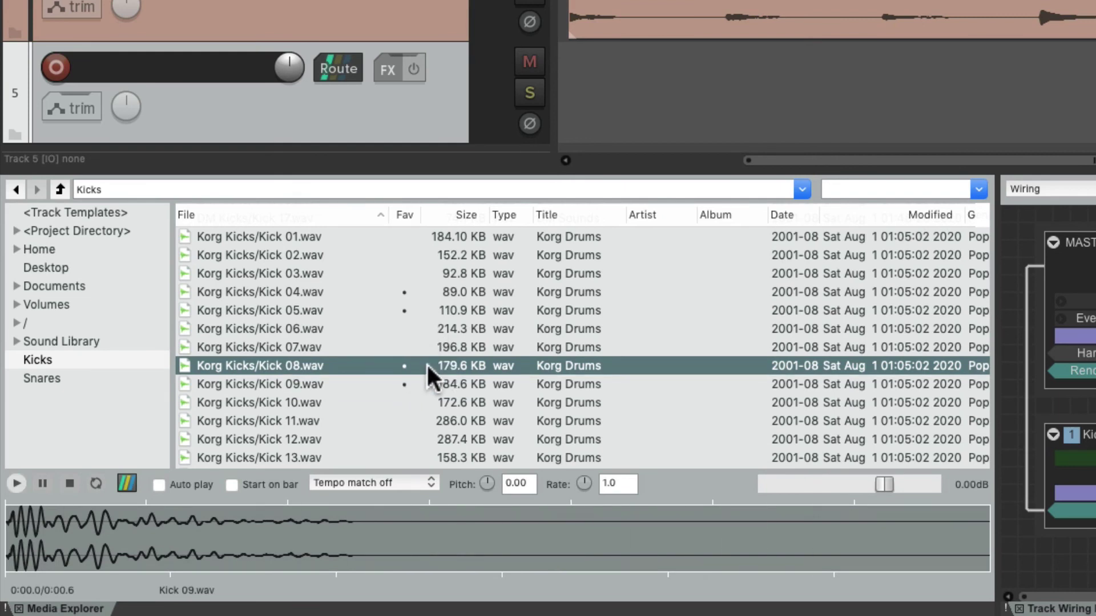
click(426, 363)
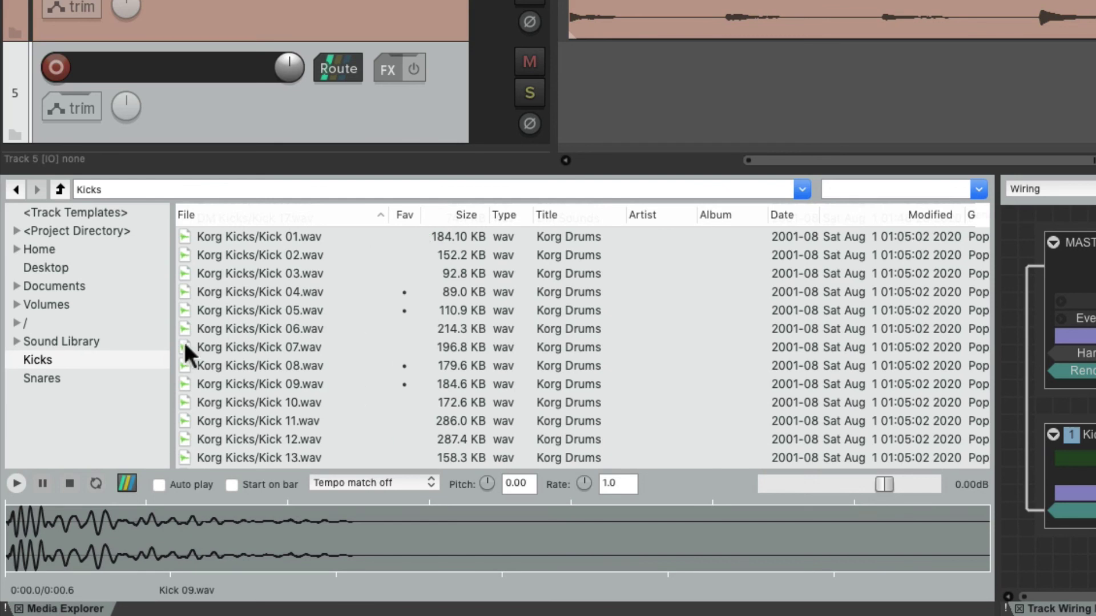
Switch to the Snares database and back to Kicks, and sort the kicks with favorites listed first
click(104, 379)
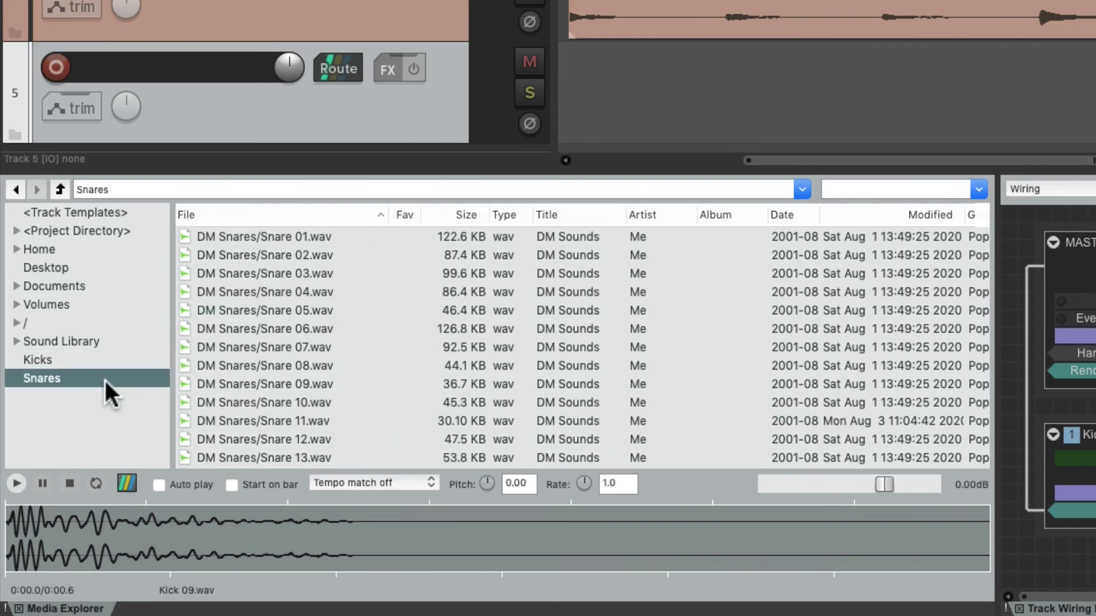
click(107, 361)
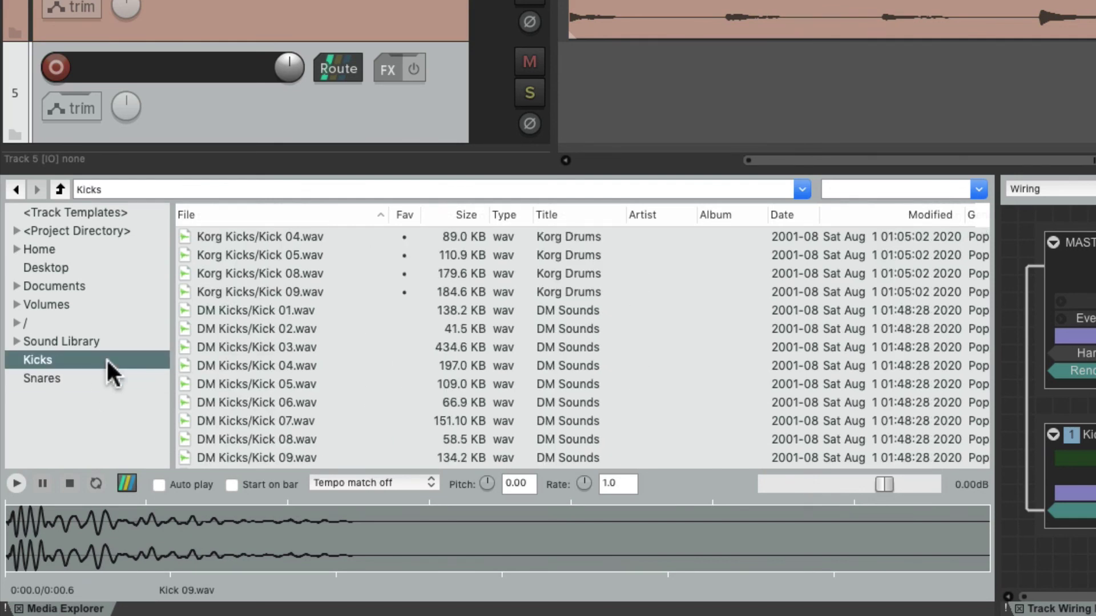
click(406, 215)
click(406, 215)
Audition the favorite Korg Kicks samples one after another, starting with Kick 04.wav
click(354, 237)
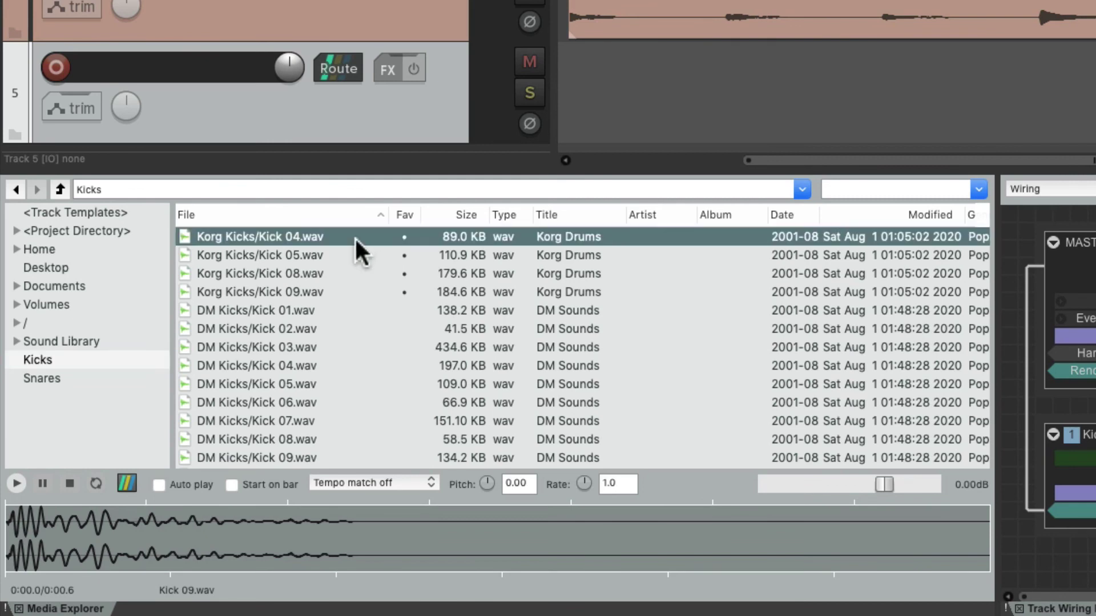
key(Down)
key(Down)
key(Down)
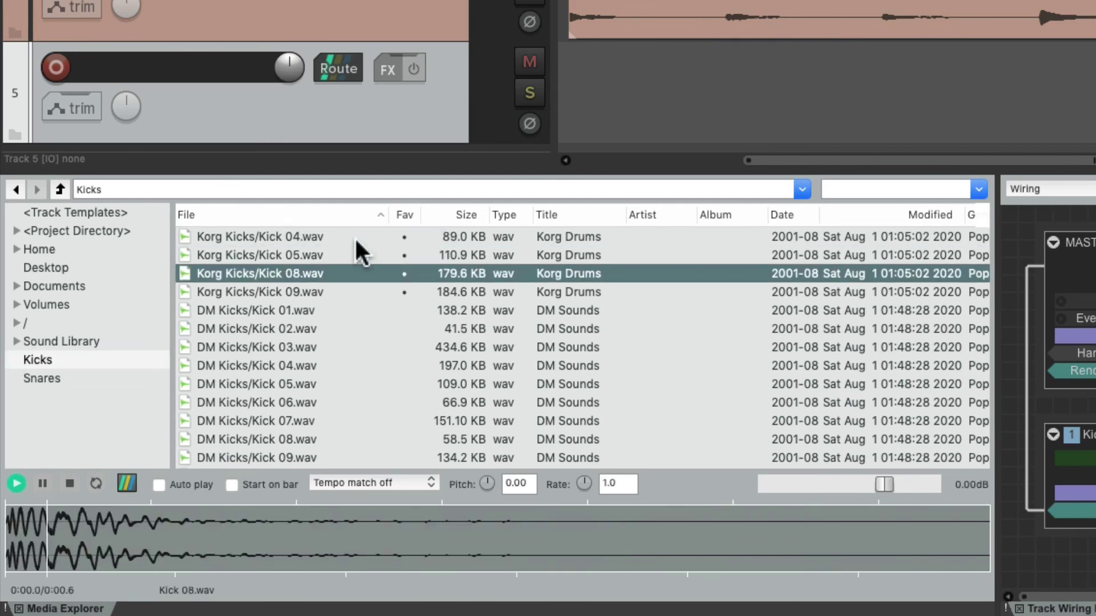